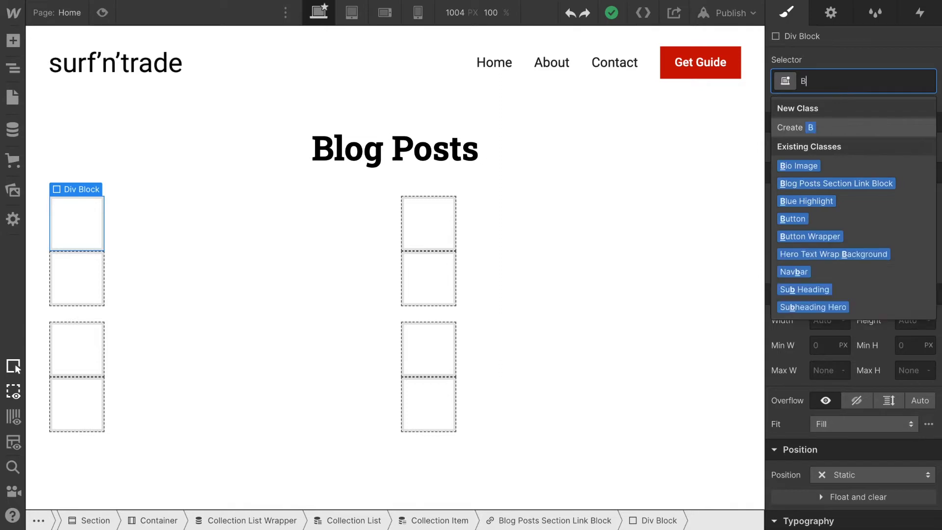
- Create the class Blog Post Preview Image for the upper div block inside the collection item's link block
text(Post Previ)
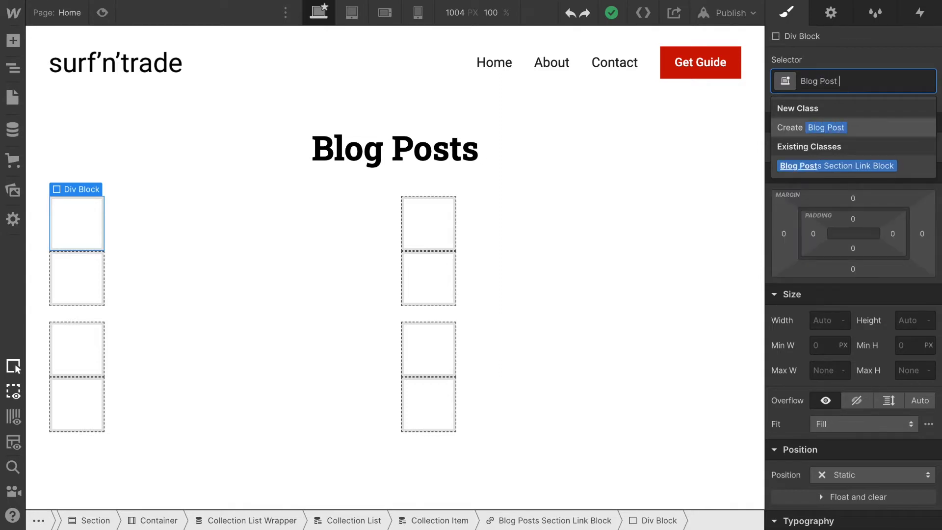
text(ew Image)
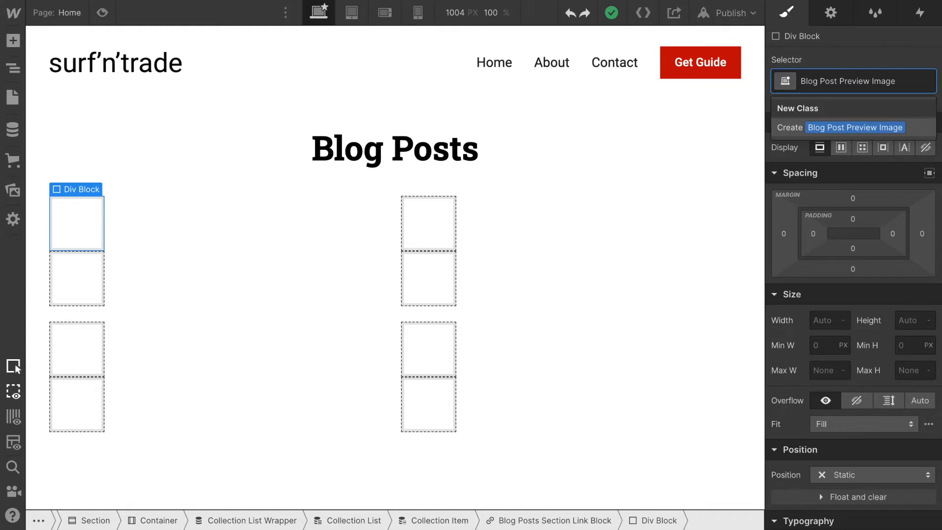
key(Return)
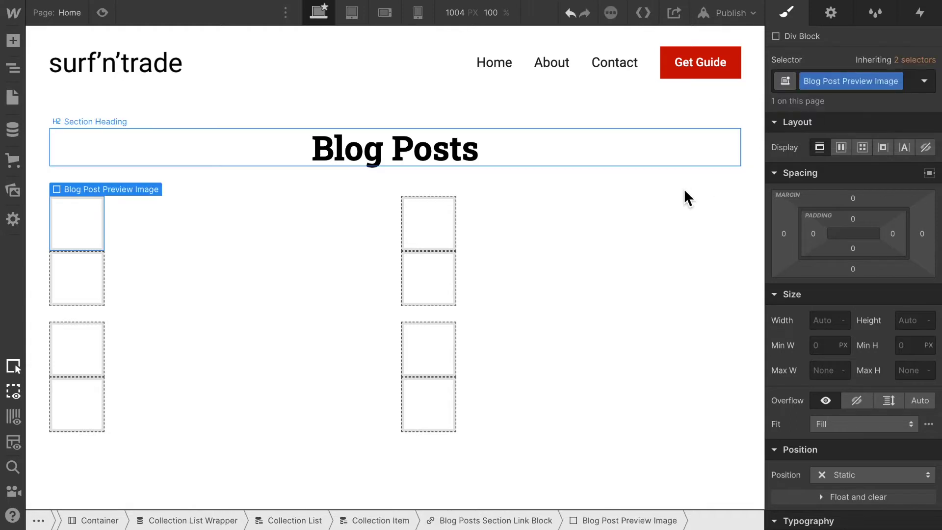
- Bind the preview image block's background image to the Hero Image field of the Blog Posts collection
click(830, 13)
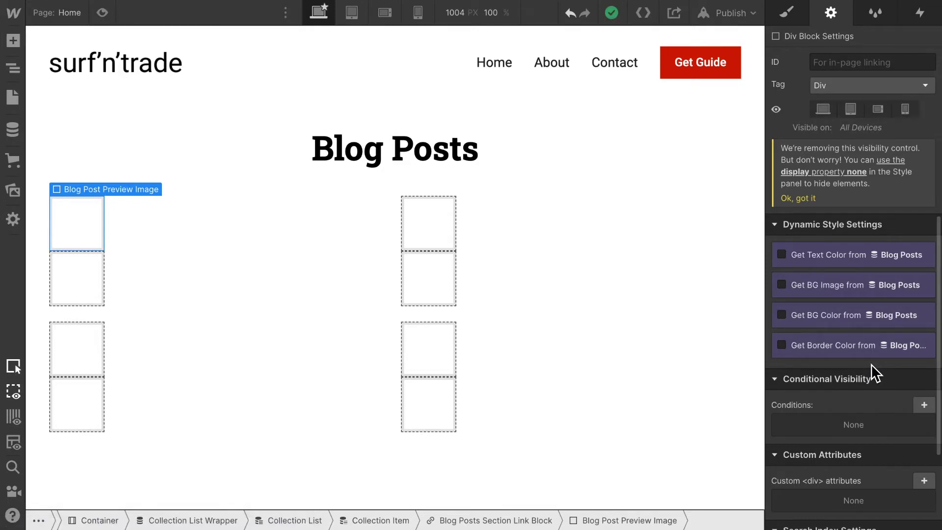
click(862, 346)
click(892, 346)
click(781, 287)
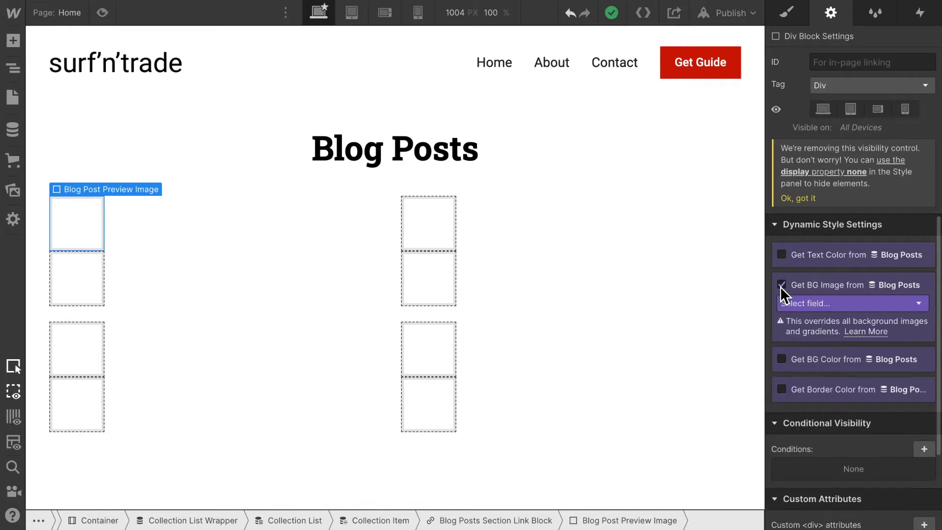
click(826, 304)
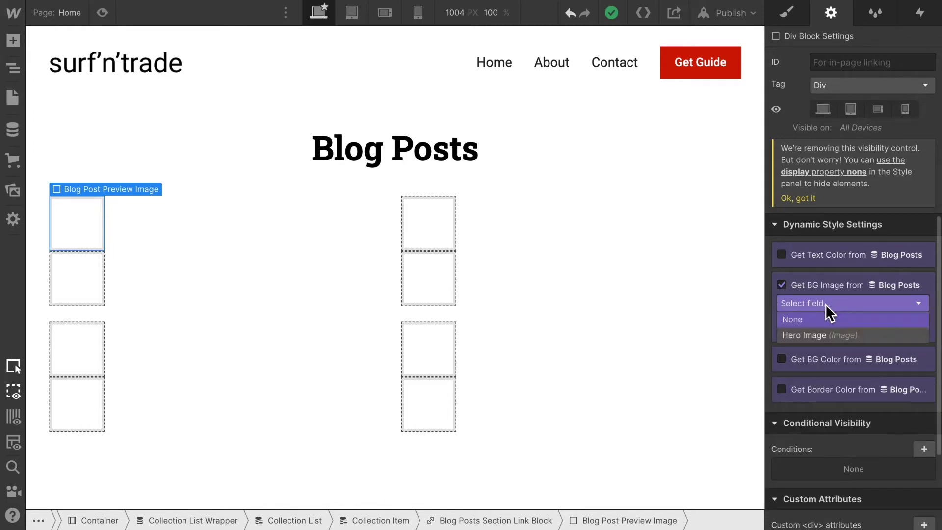
click(816, 334)
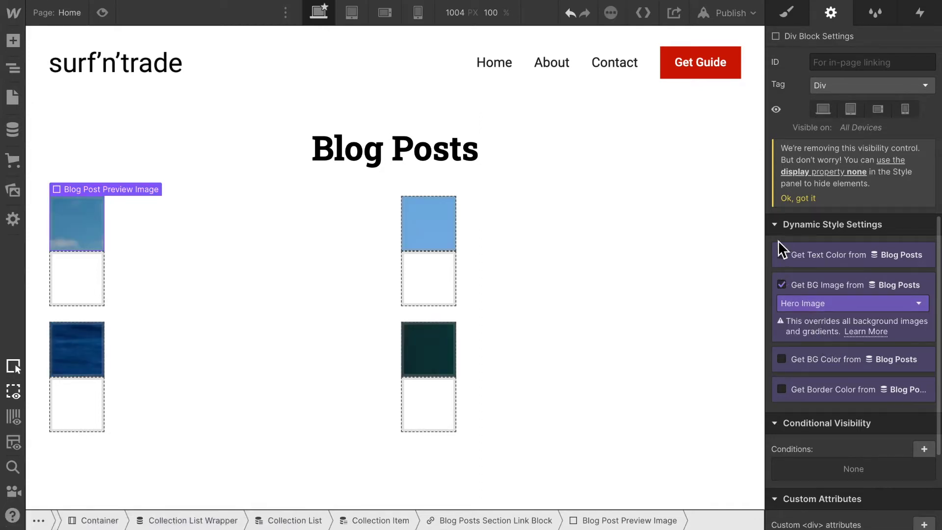
- Set the Blog Post Preview Image block's width to 100% and its height to 200 px
click(790, 20)
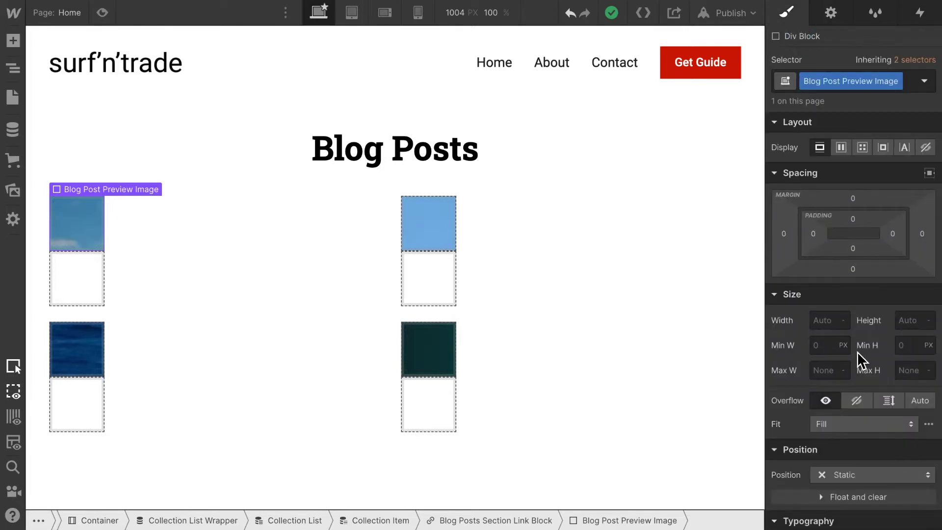
click(818, 320)
text(100%)
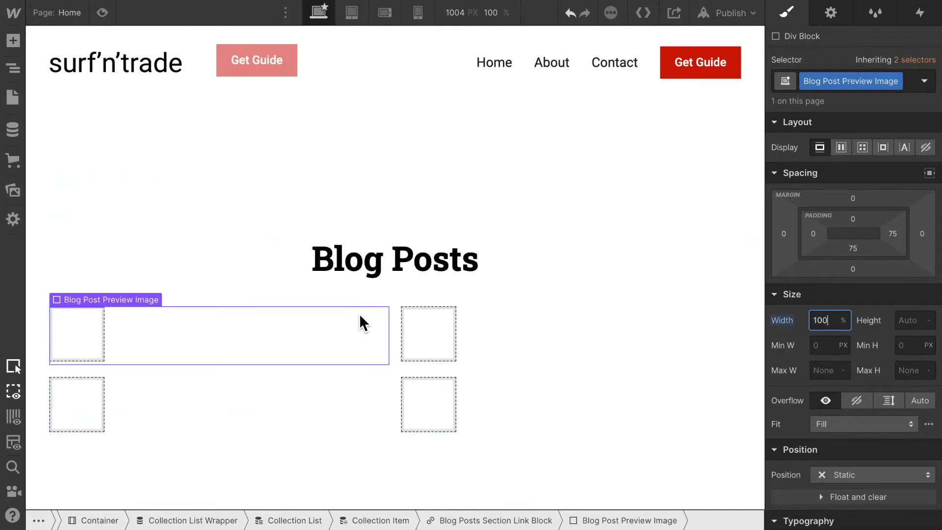
click(915, 324)
text(200px)
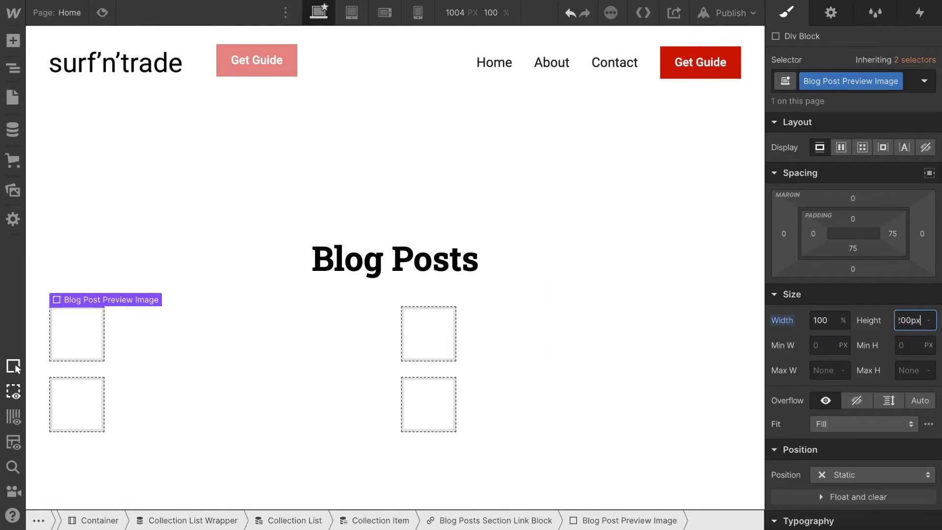
key(Return)
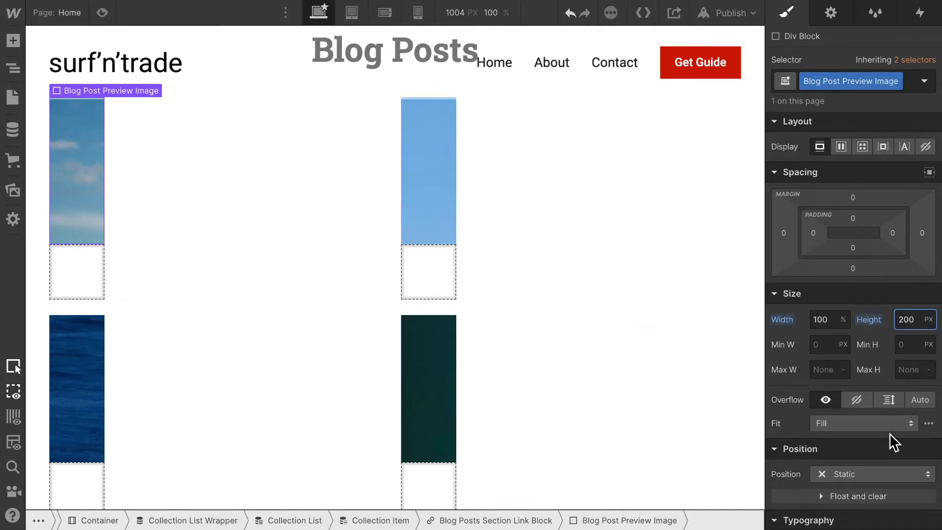
- Add a background image layer to the Blog Post Preview Image class and set its size to Cover
scroll(890, 434, down, 6)
scroll(890, 433, down, 3)
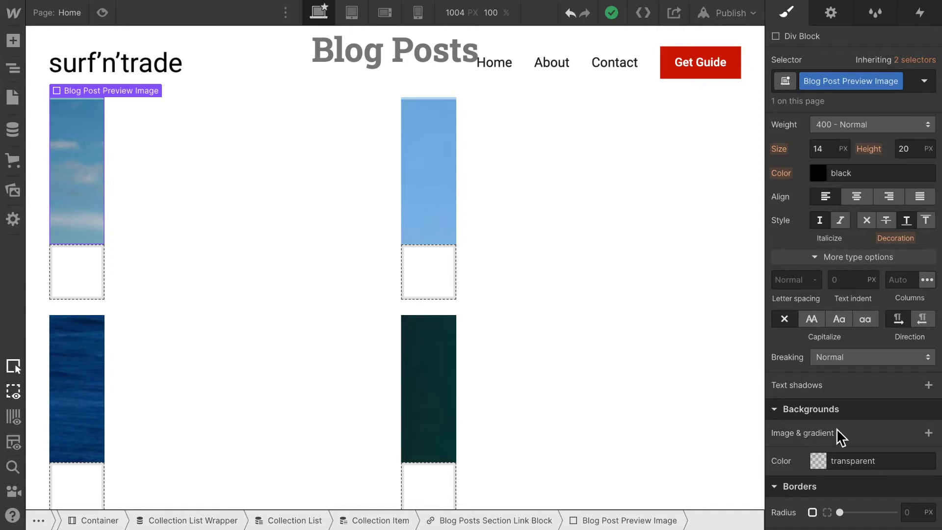
click(927, 433)
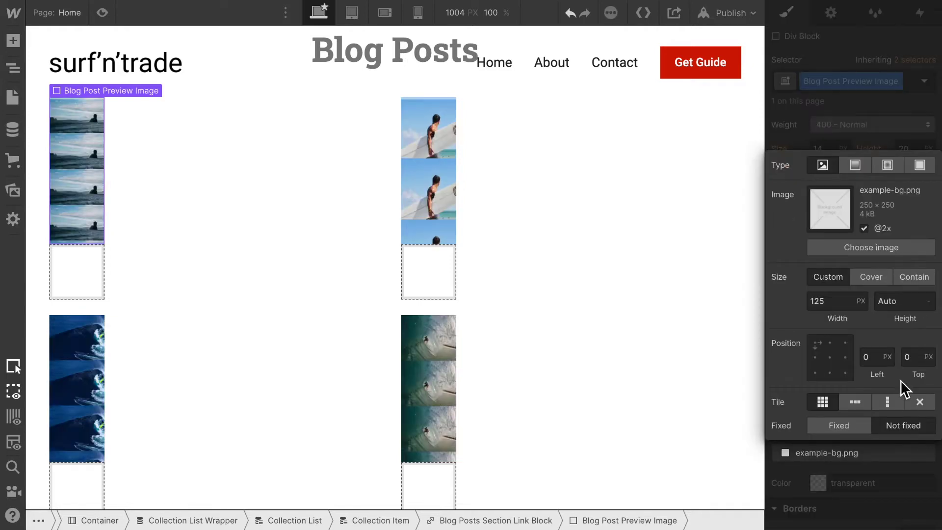
click(876, 282)
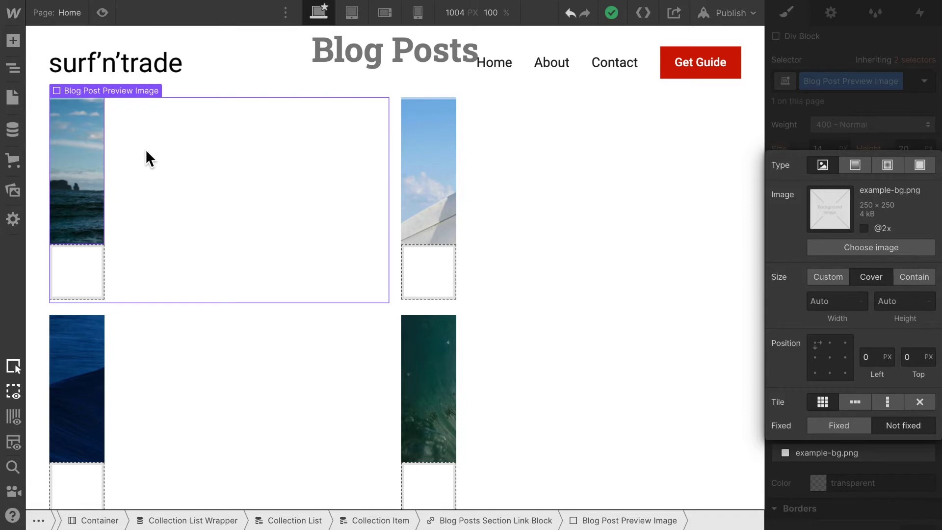
- Rename the class of the link block that wraps the preview image to Blog Post Preview Link
click(13, 70)
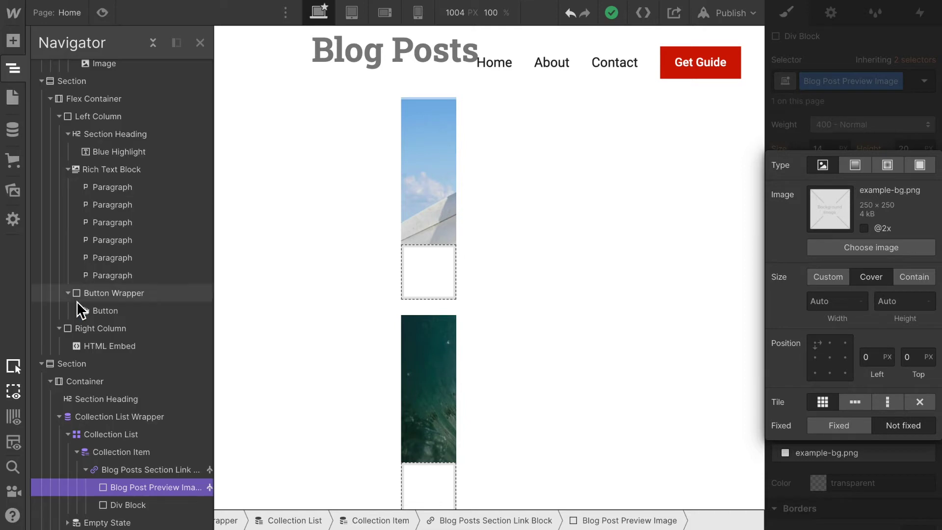
click(124, 463)
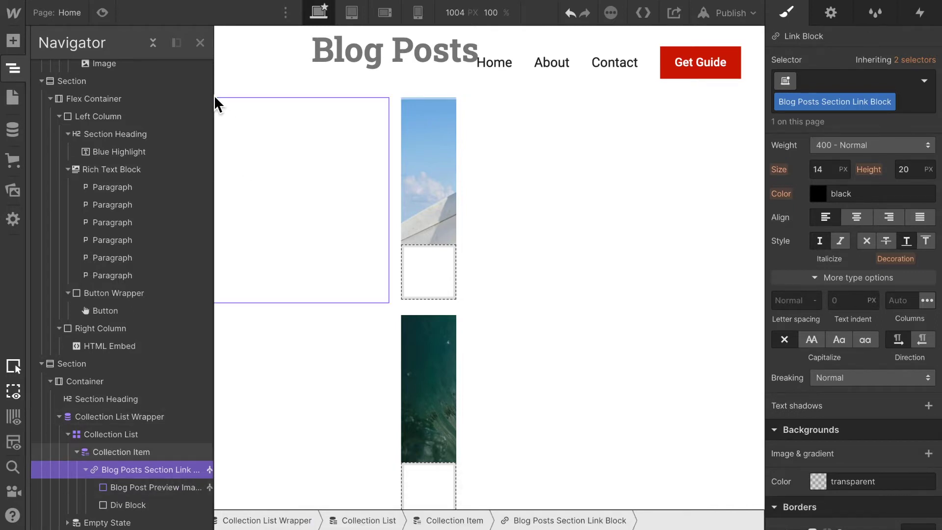
click(201, 42)
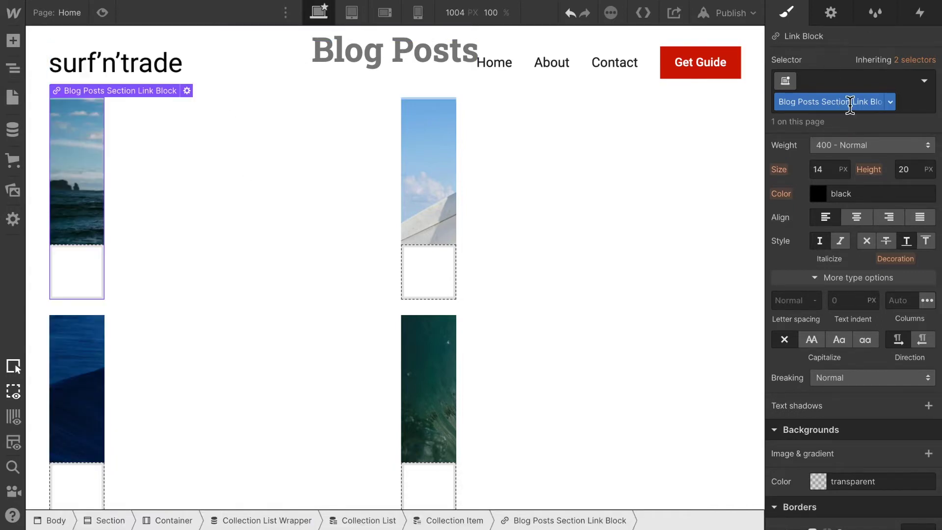
click(890, 102)
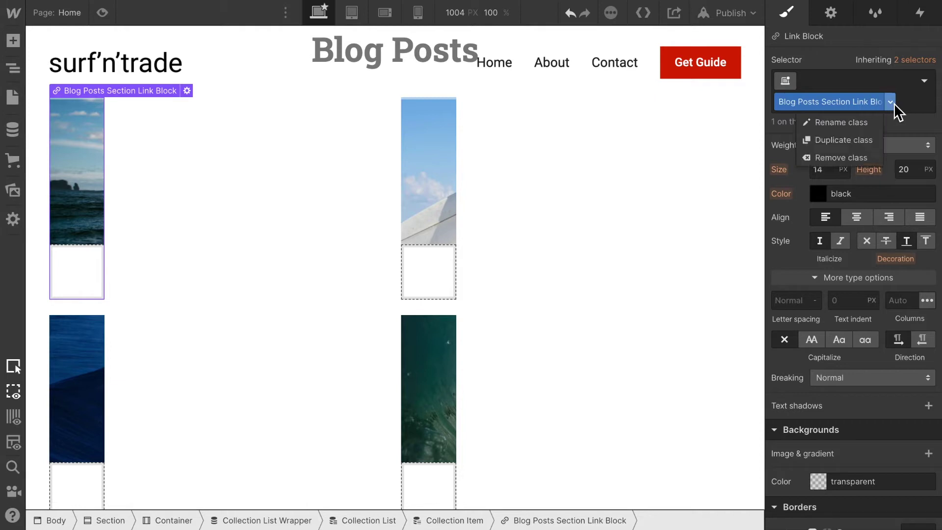
click(863, 122)
click(818, 106)
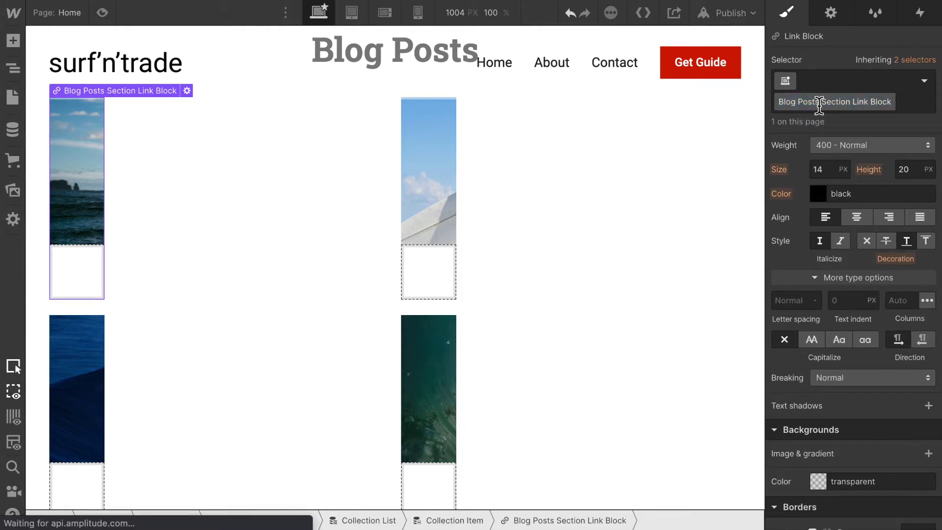
key(ctrl+a)
text(Blog Post P)
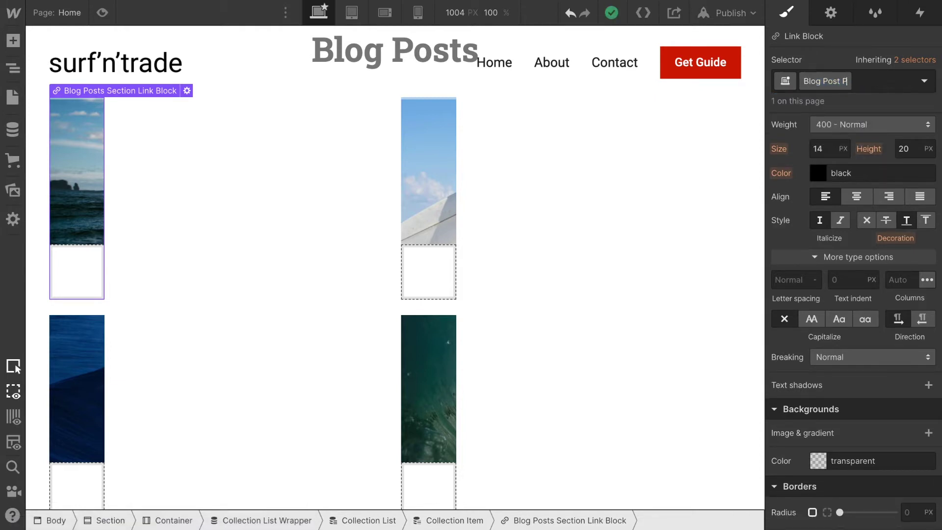
text(review Link)
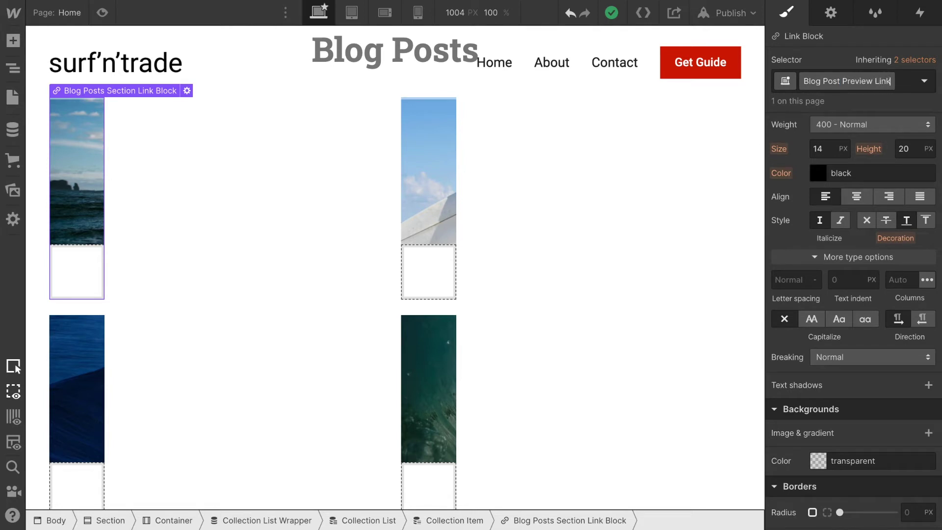
key(Return)
- Set the Blog Post Preview Link block's width to 100%
scroll(878, 237, up, 10)
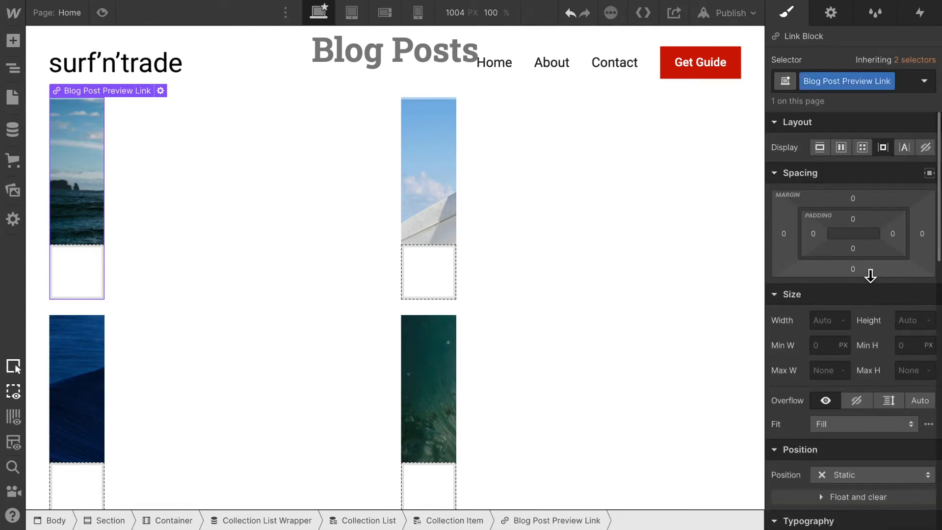
click(819, 320)
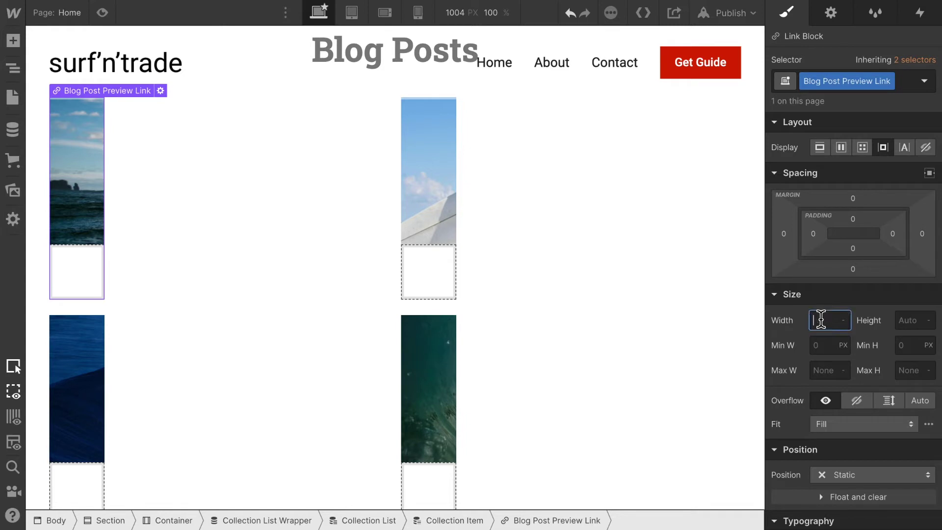
text(100%)
key(Return)
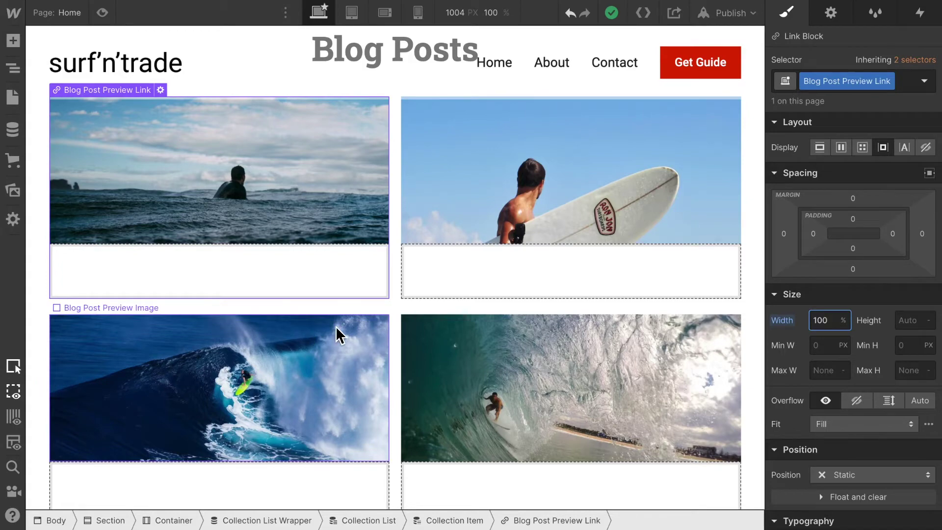
- Add a heading to the empty div block below the first preview image and make it an H3
scroll(335, 326, down, 2)
scroll(335, 326, up, 2)
scroll(336, 326, down, 2)
scroll(335, 326, down, 2)
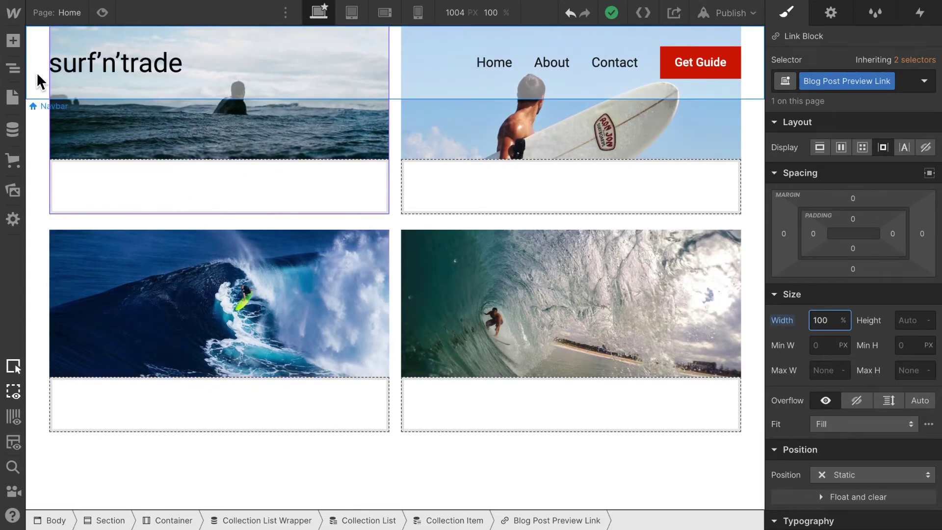
click(14, 41)
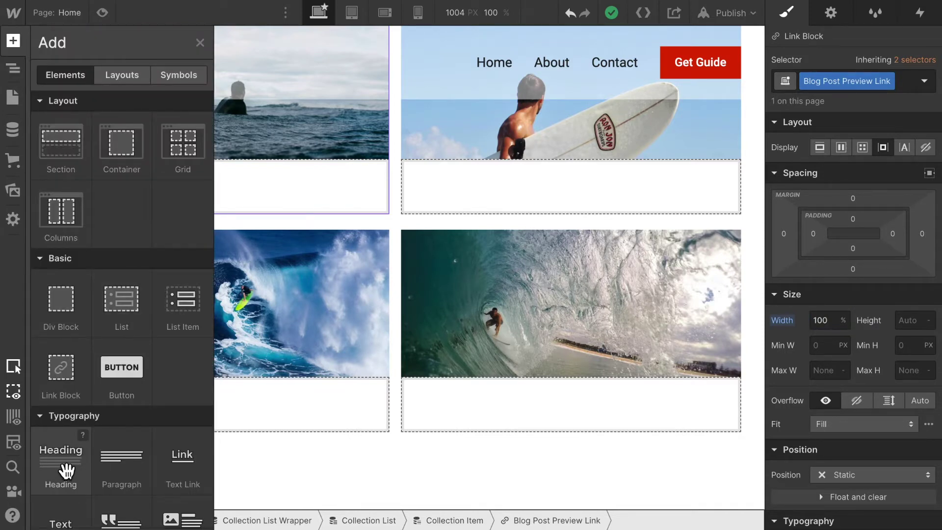
drag(67, 470, 225, 188)
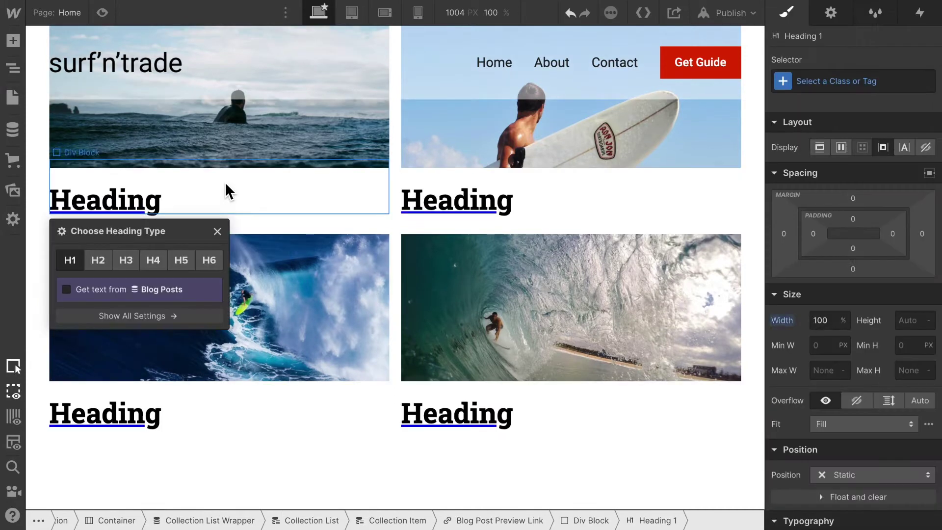
click(121, 263)
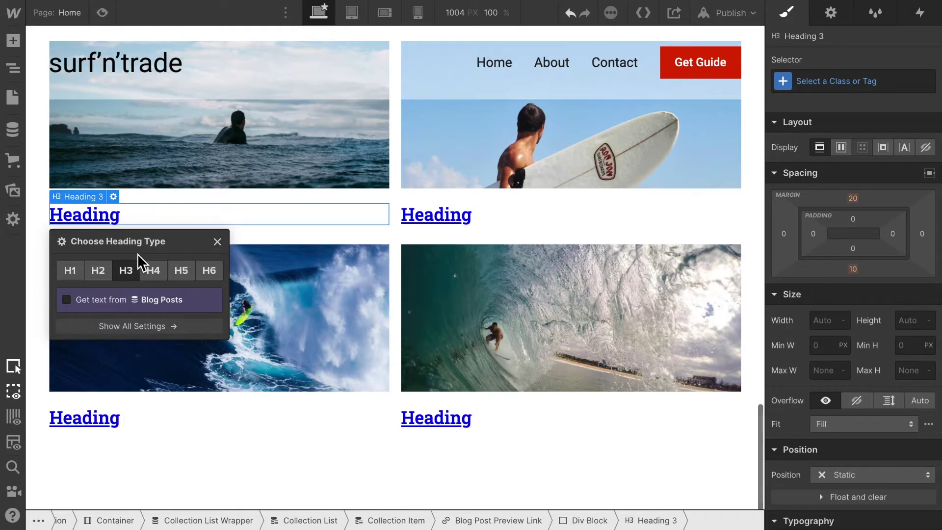
click(218, 241)
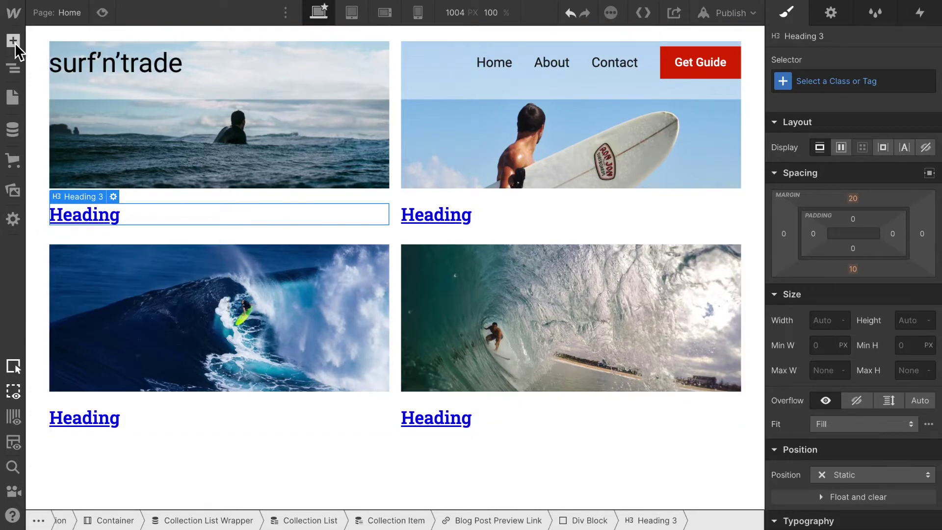
- Add a paragraph under the H3 heading and bind its text to the Summary field of Blog Posts
click(14, 41)
drag(129, 470, 865, 485)
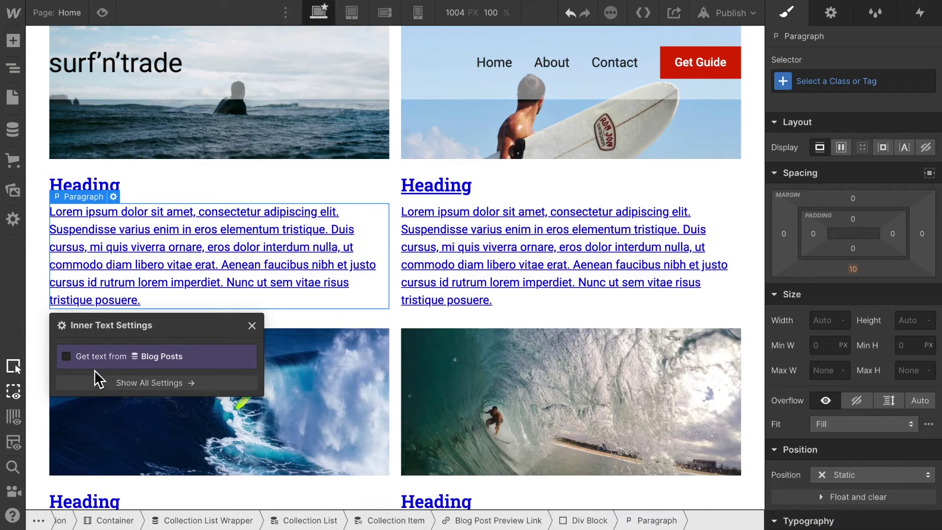
click(66, 357)
click(90, 376)
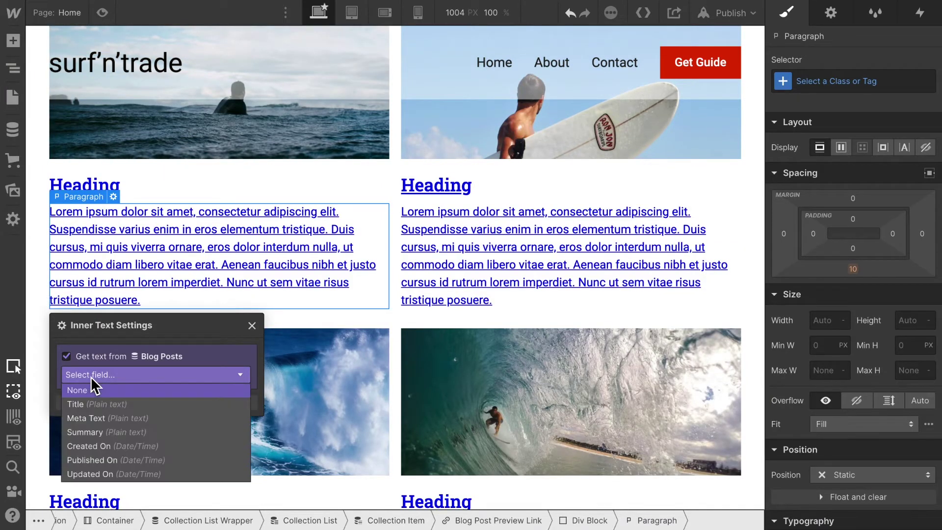
click(117, 433)
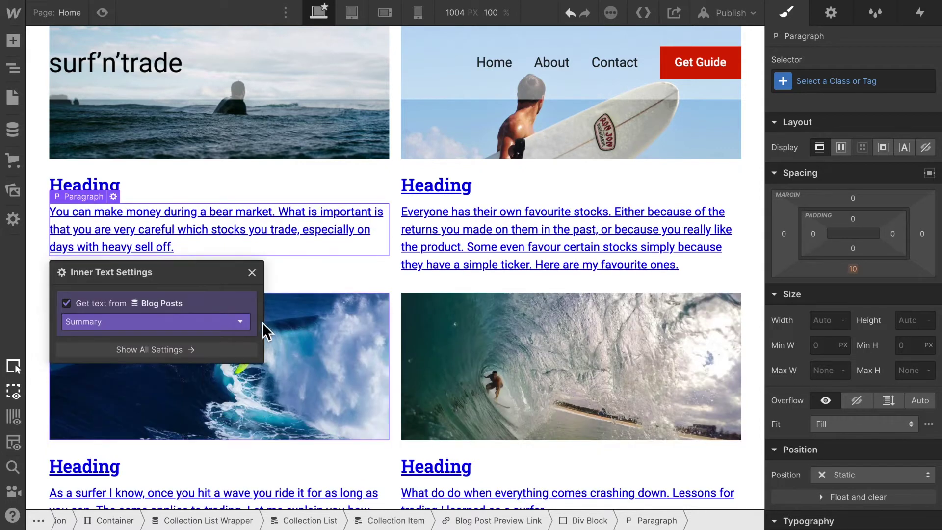
- Bind the text of the H3 heading above the summary to the Title field of Blog Posts
click(128, 187)
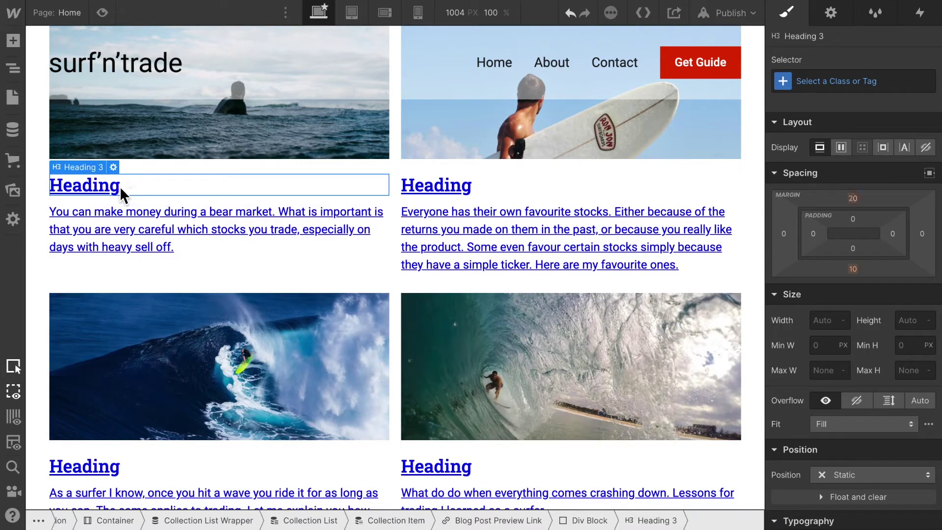
click(113, 167)
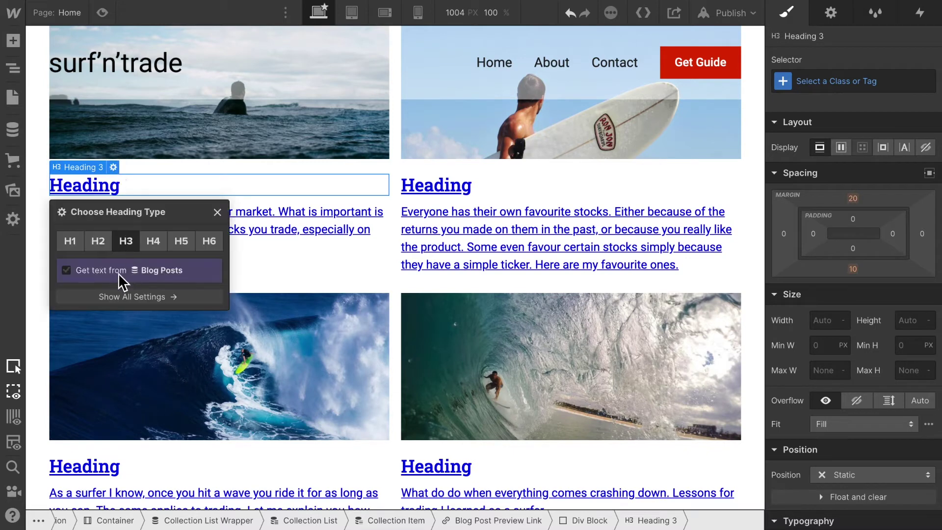
click(99, 270)
click(106, 289)
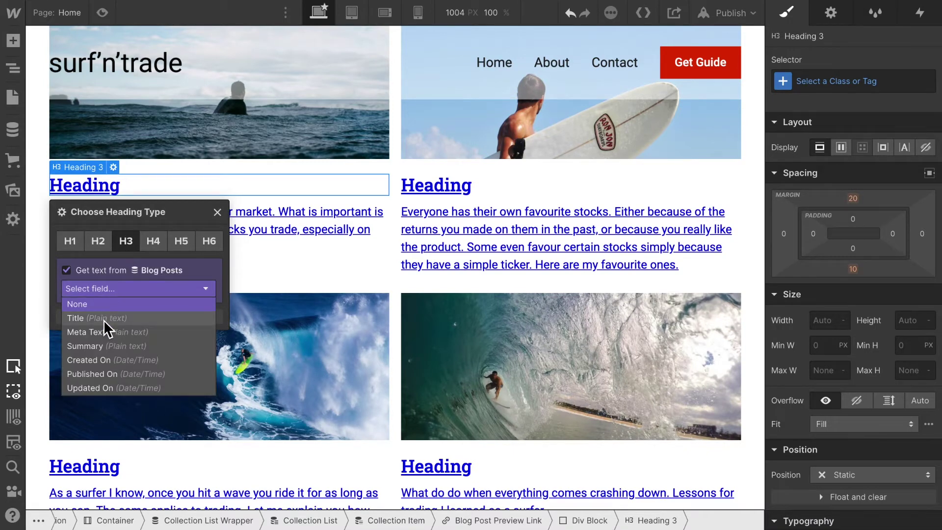
click(104, 319)
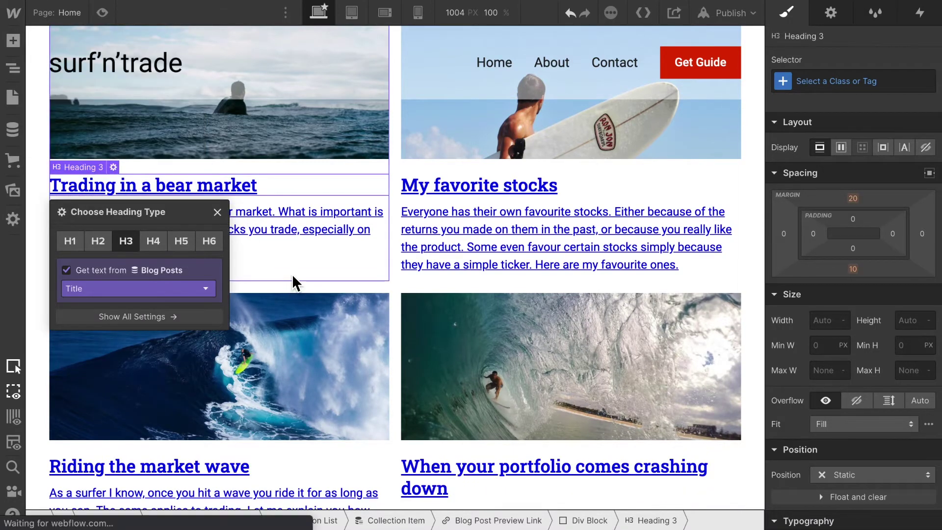
click(293, 274)
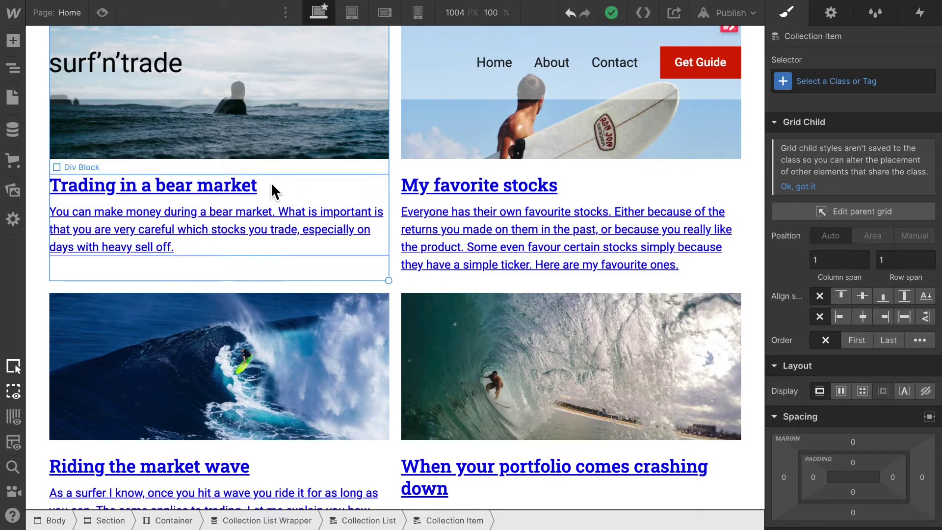
- Set the Blog Post Preview Link block's text color to black (#000000) and its text decoration to none
scroll(305, 196, up, 2)
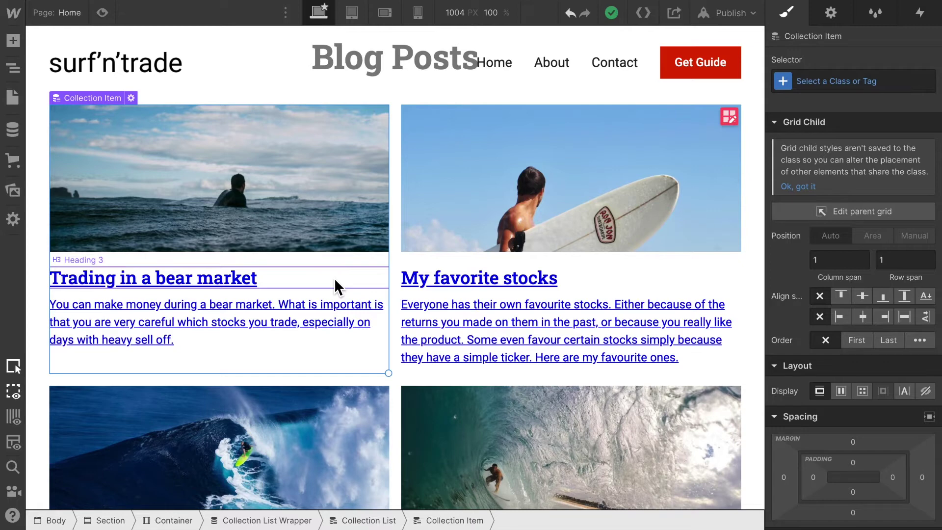
click(15, 70)
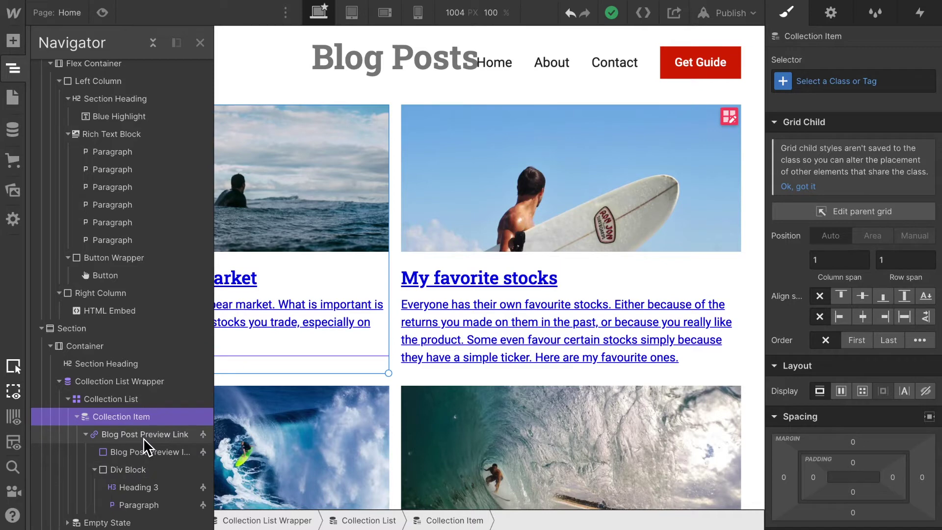
click(143, 434)
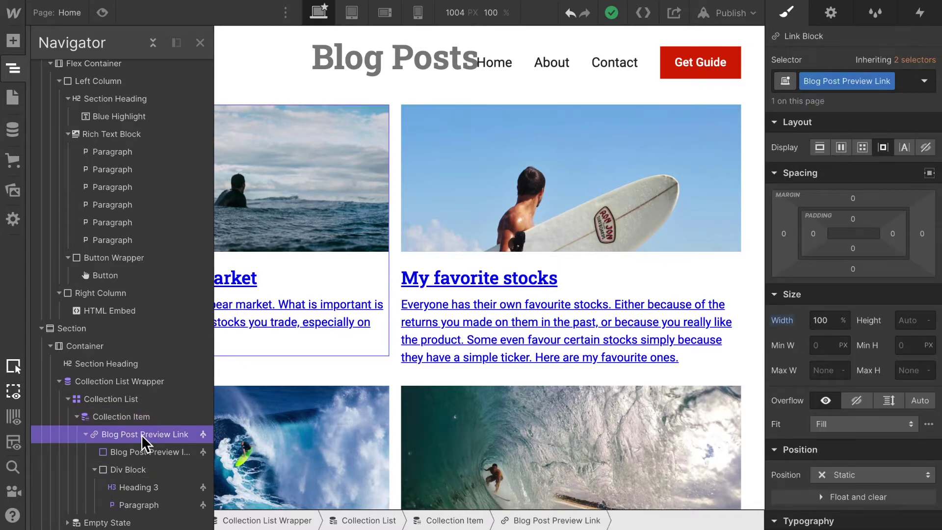
click(200, 43)
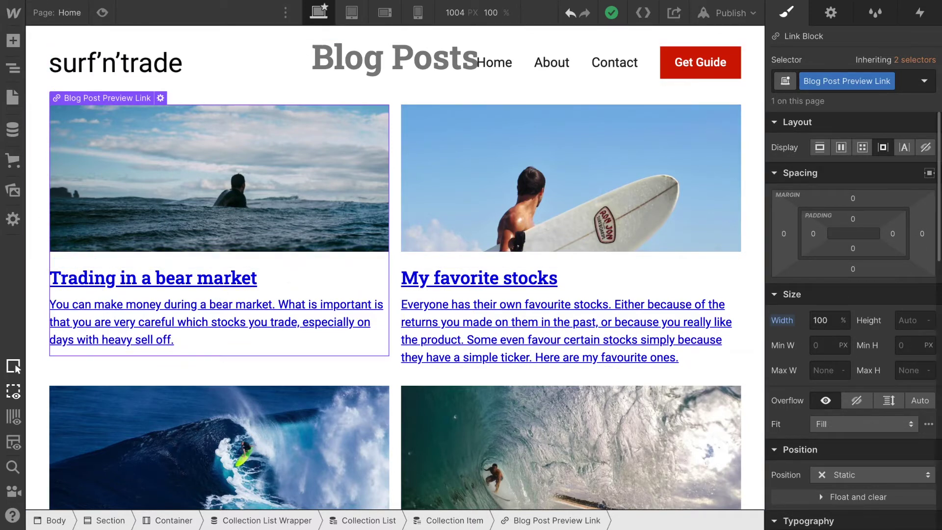
scroll(892, 341, down, 7)
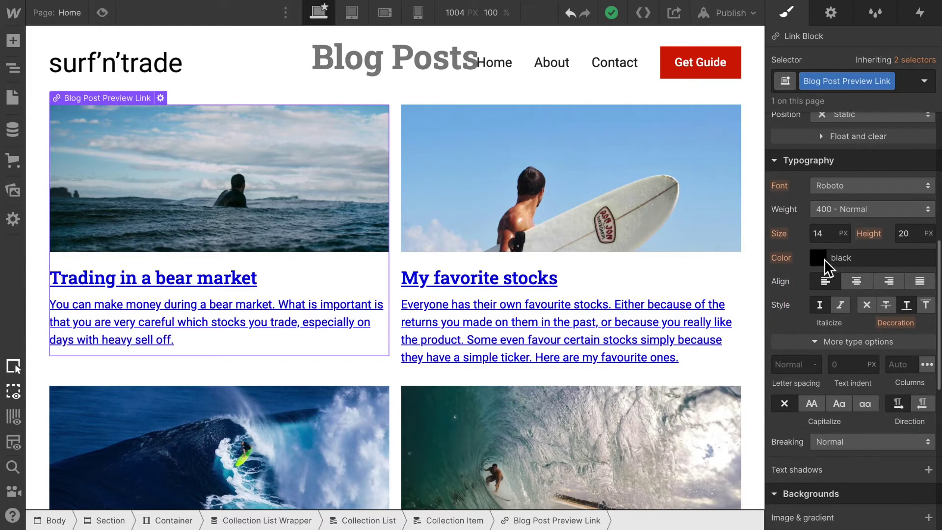
click(819, 258)
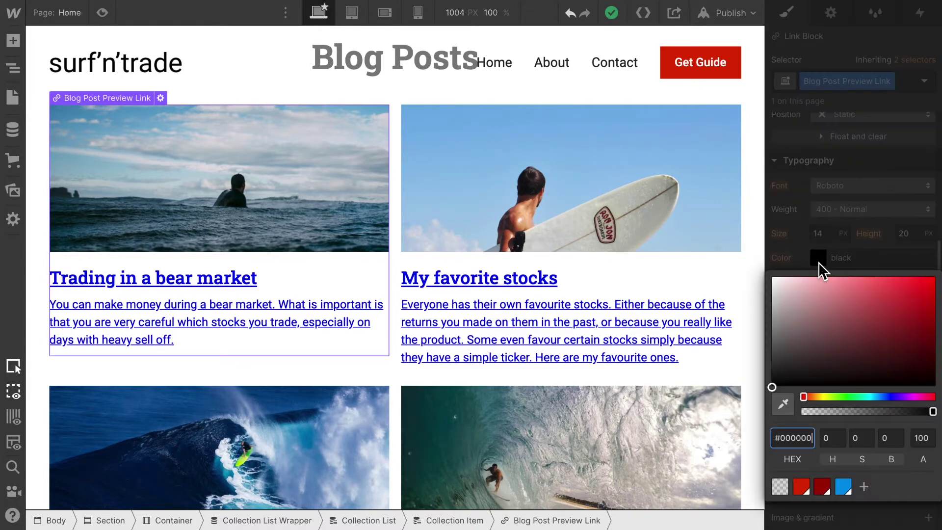
click(775, 388)
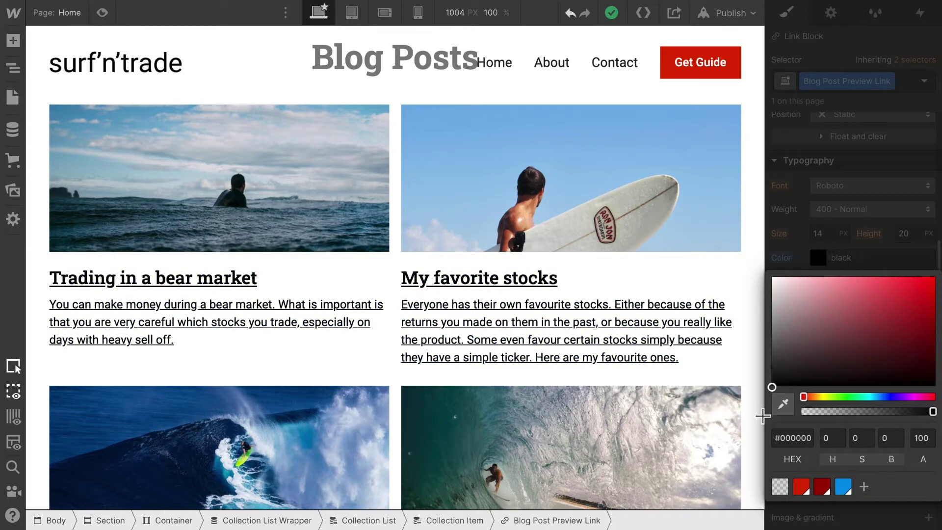
click(932, 267)
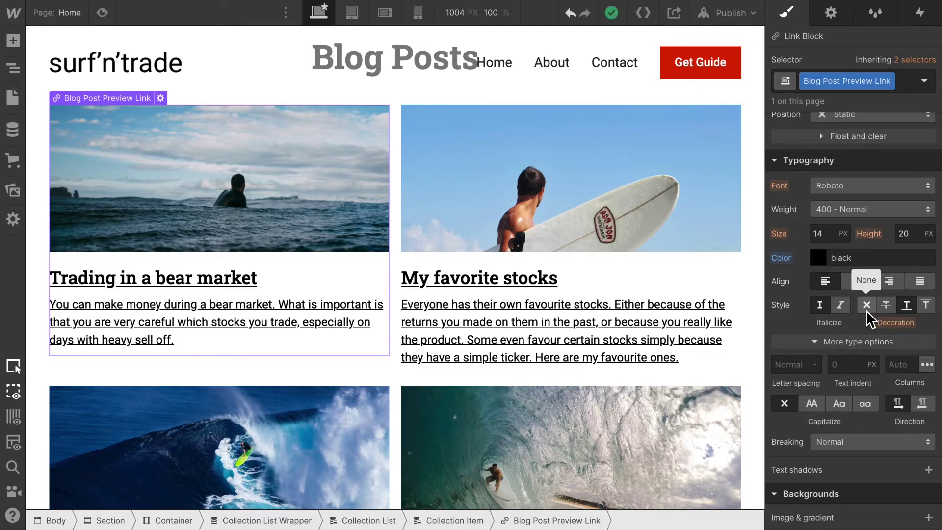
click(866, 305)
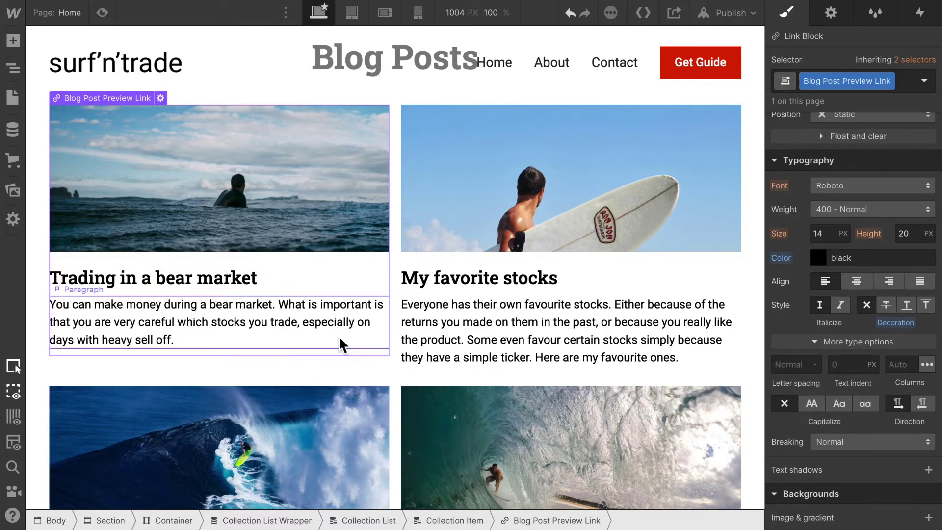
- Preview the page to check the blog cards' text styling and links, and return to editing
click(307, 278)
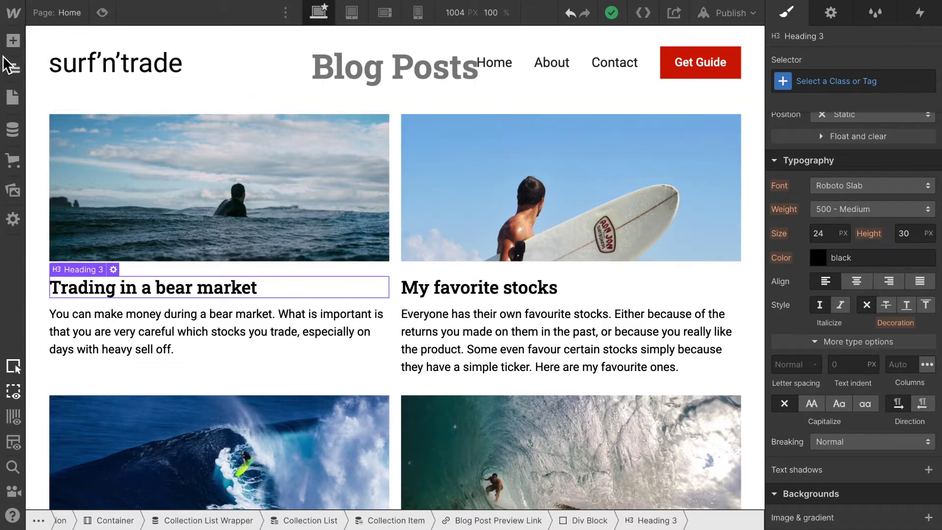
click(103, 14)
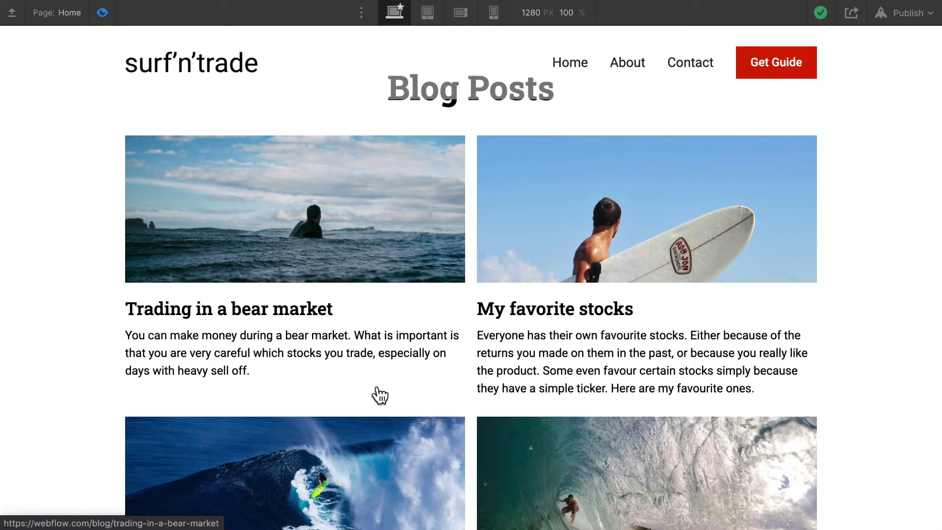
click(102, 12)
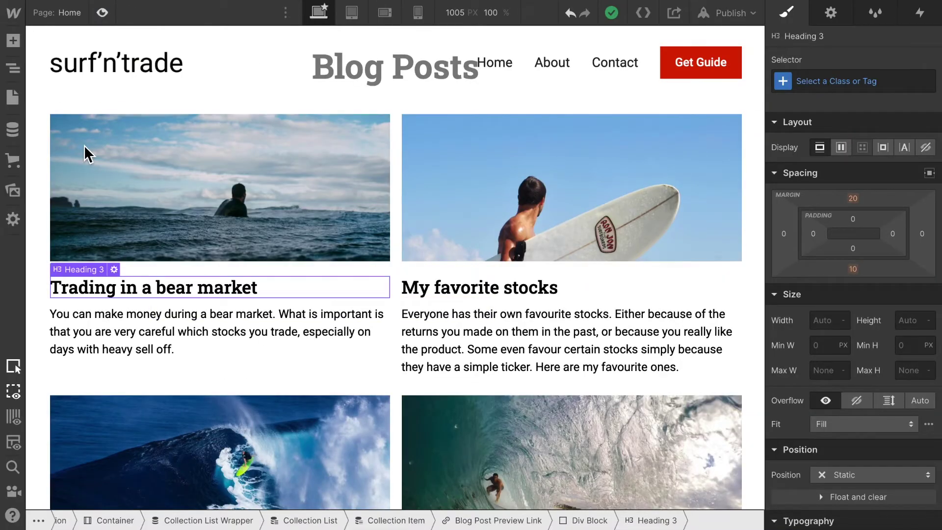
- Give the div block holding the heading and summary paragraph a new class named Blog Preview Text Wrap
click(13, 70)
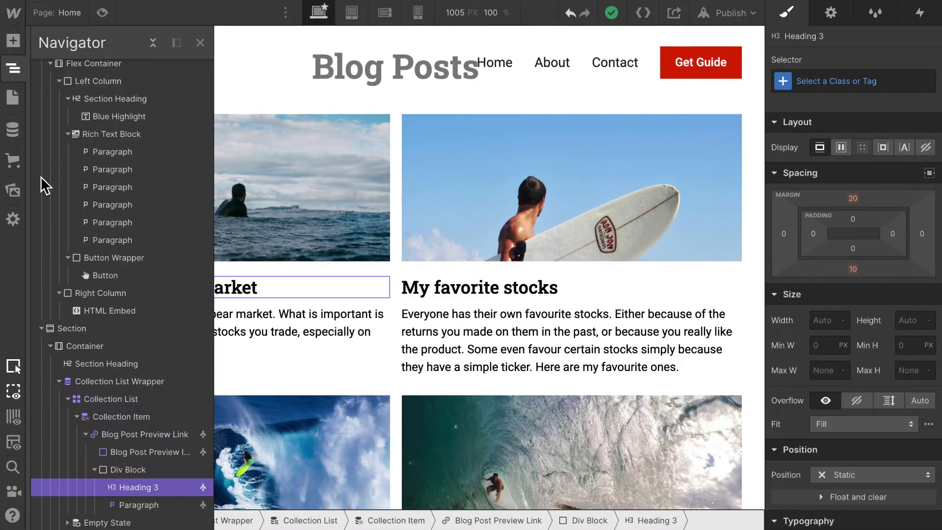
click(124, 472)
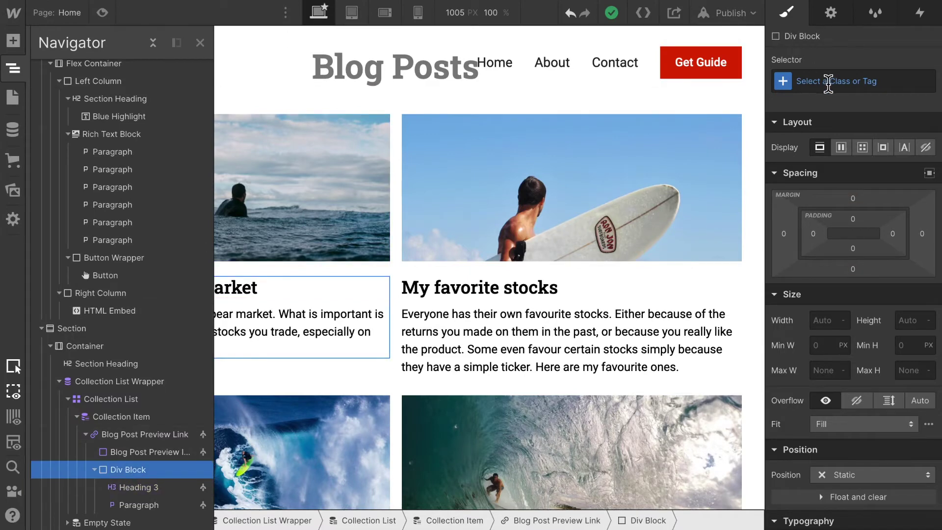
click(828, 82)
text(Blo)
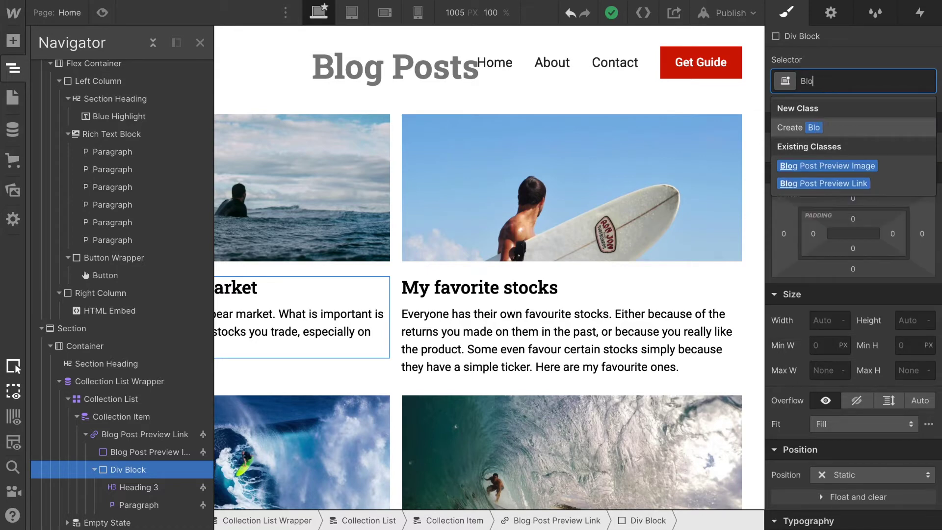
text(g Preview Text Wr)
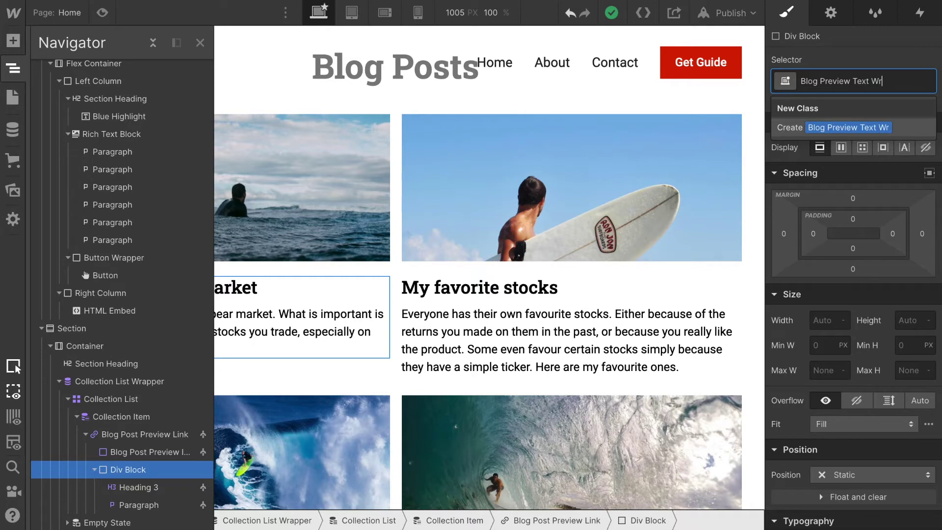
text(ap)
key(Return)
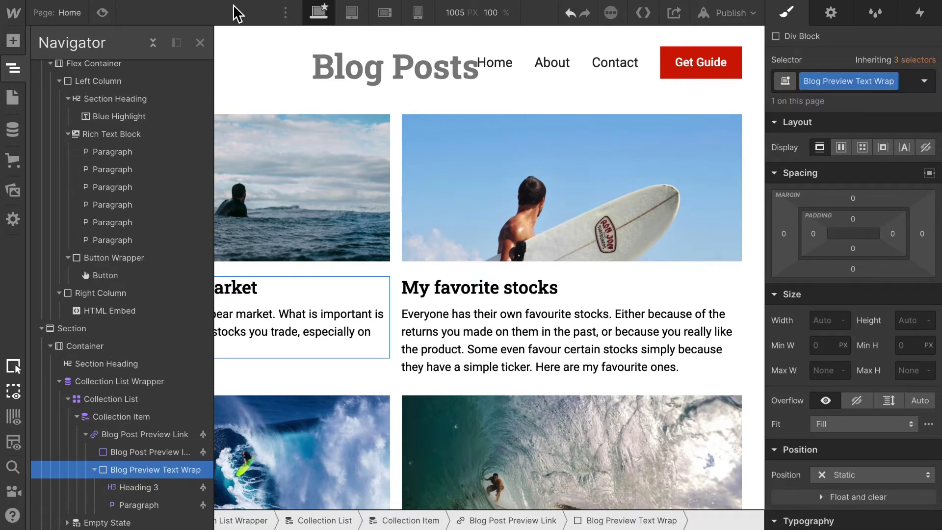
click(199, 43)
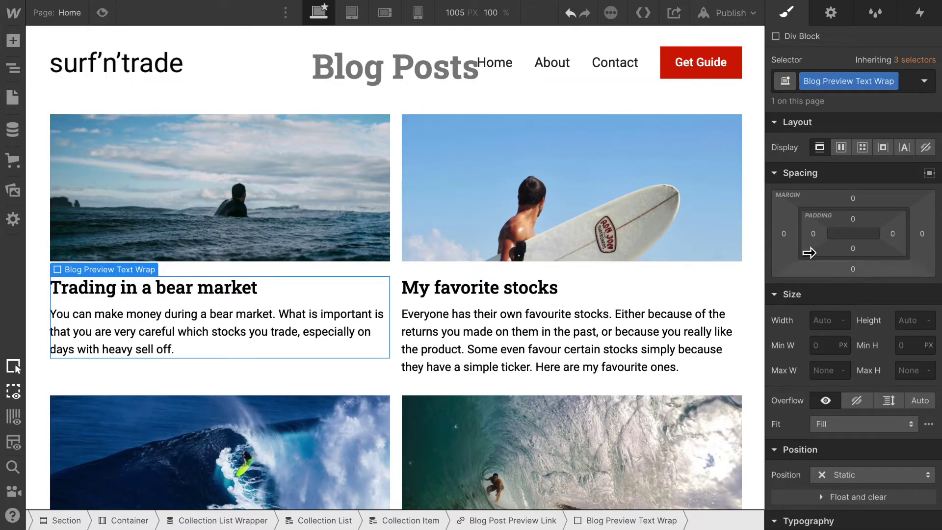
- Set the left and right padding of the Blog Preview Text Wrap block to 20 px
click(812, 234)
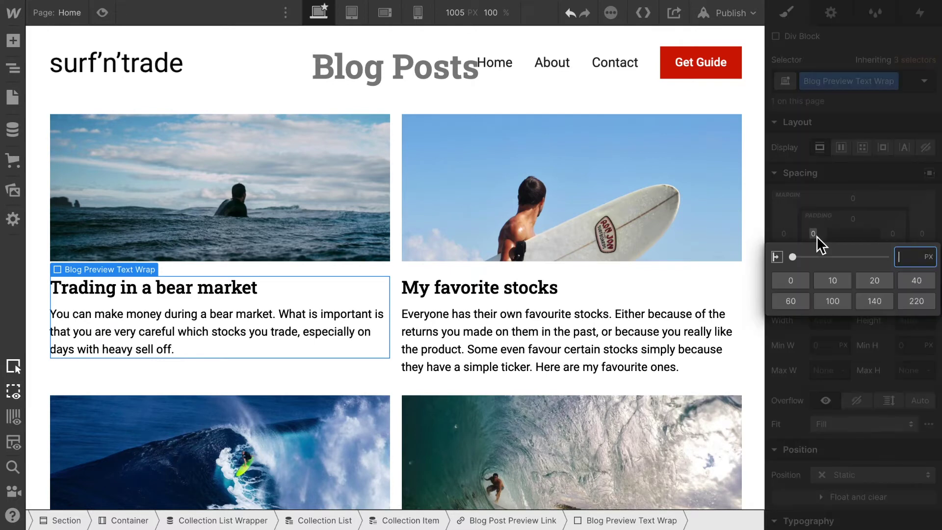
click(873, 283)
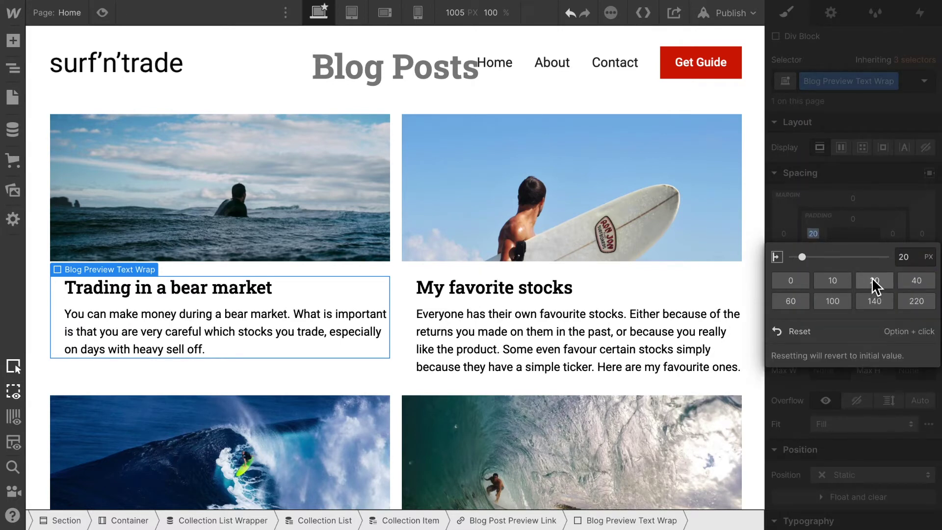
click(893, 235)
click(893, 235)
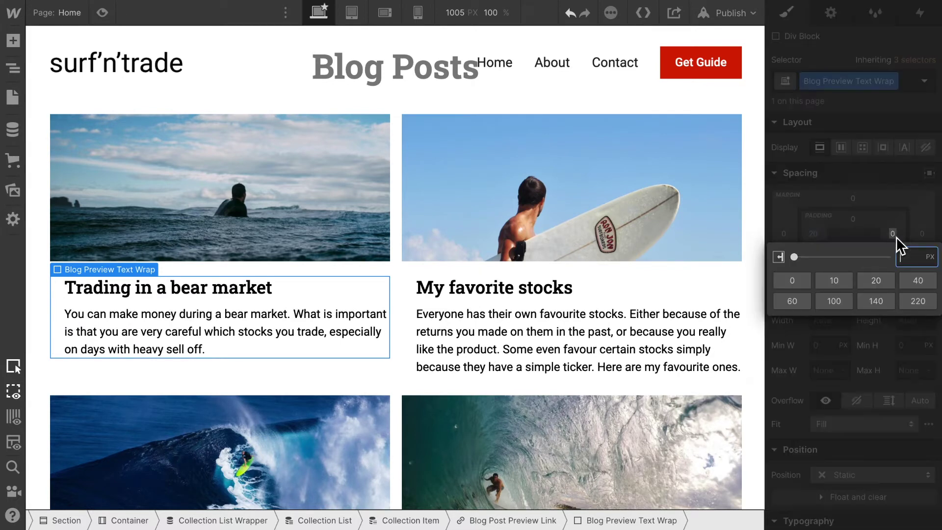
click(876, 280)
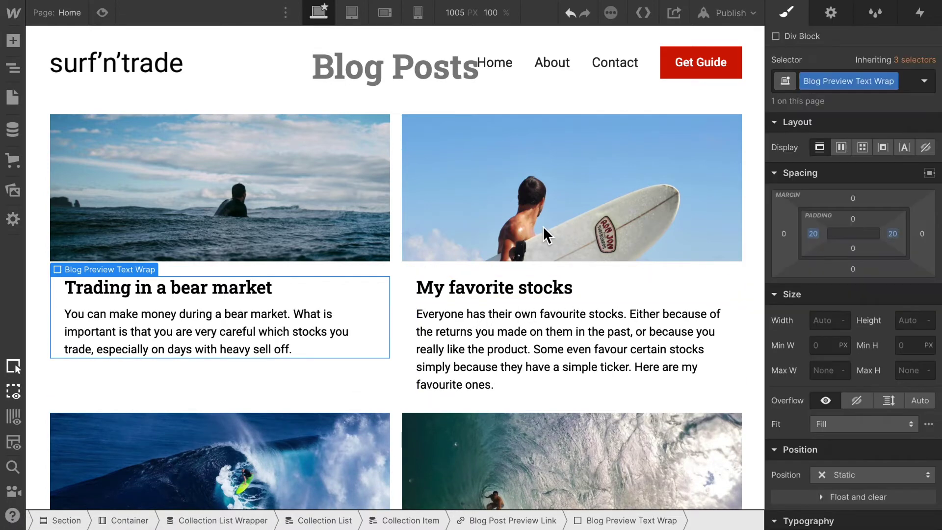
- Reduce the left padding of the Blog Preview Text Wrap block to 10 px
click(814, 236)
click(833, 282)
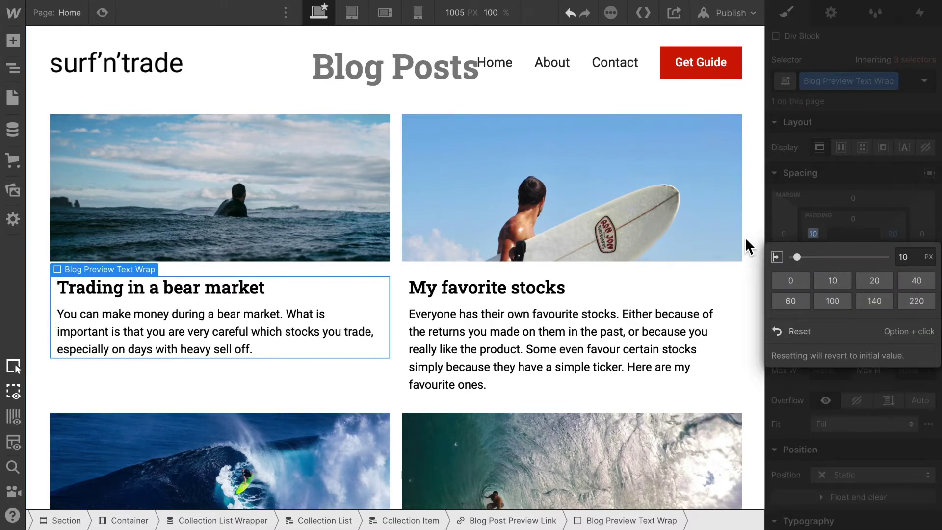
click(575, 248)
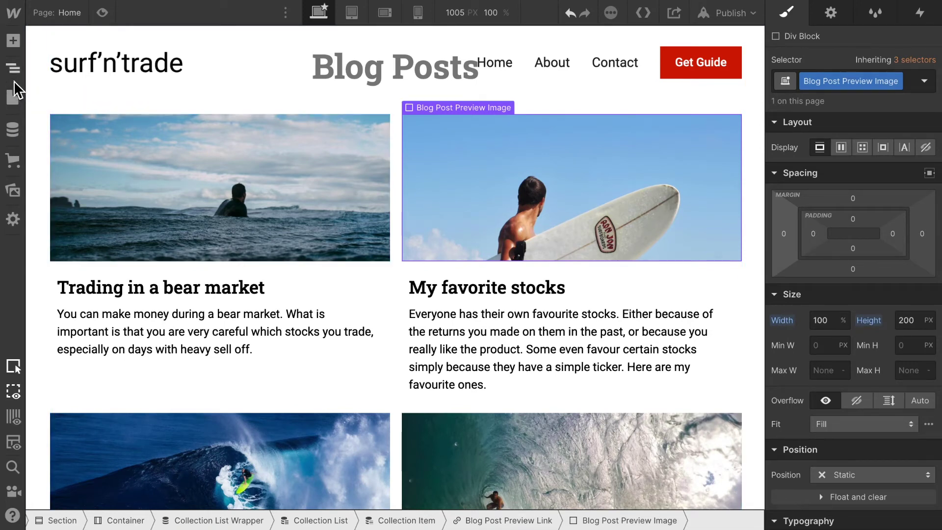
- Add a solid 1 px black border on all sides of the Blog Post Preview Link block
key(z)
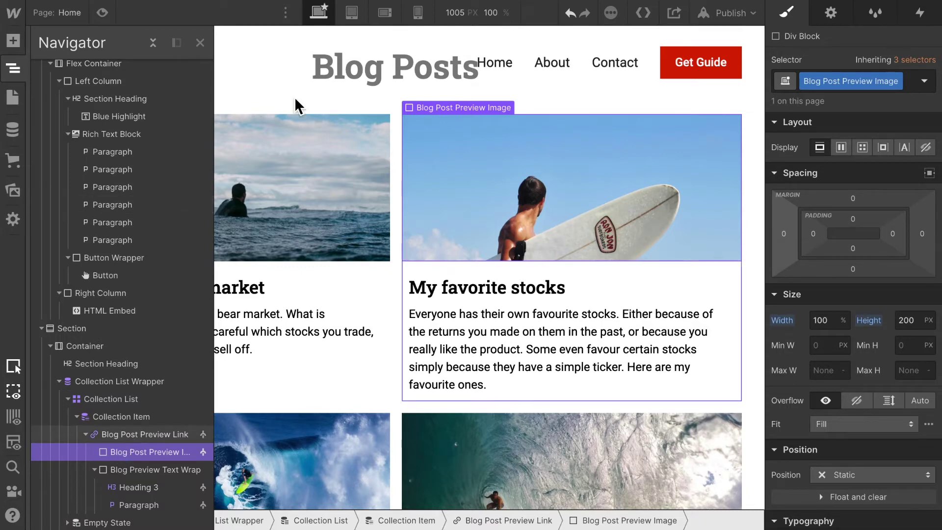
key(ctrl+Up)
click(200, 44)
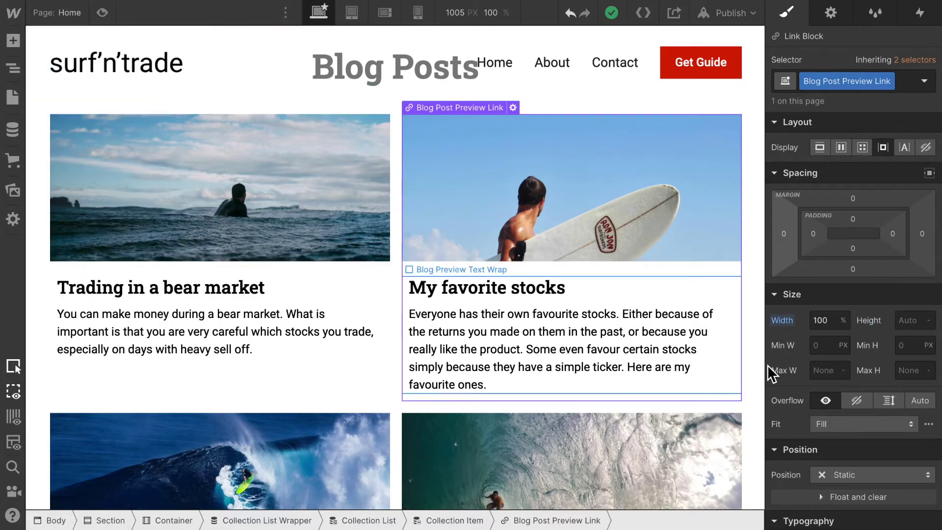
scroll(931, 470, down, 1)
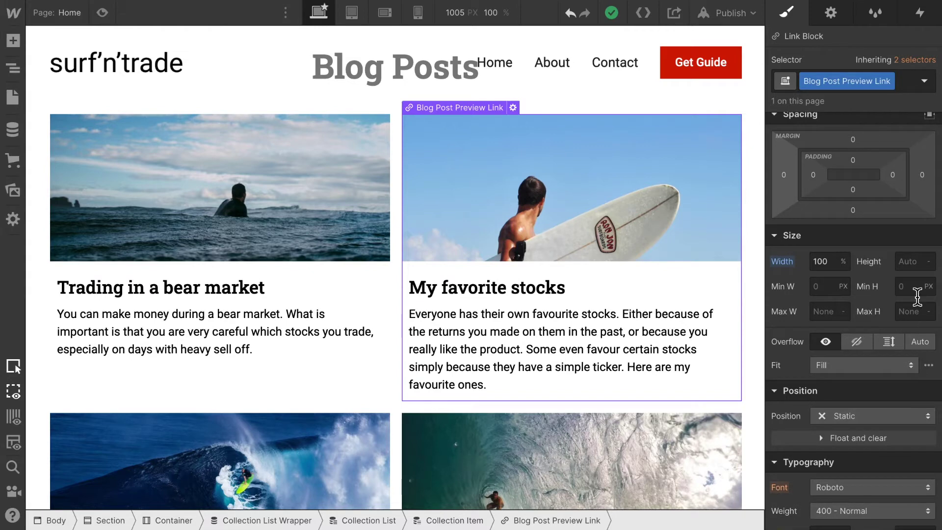
scroll(907, 400, down, 7)
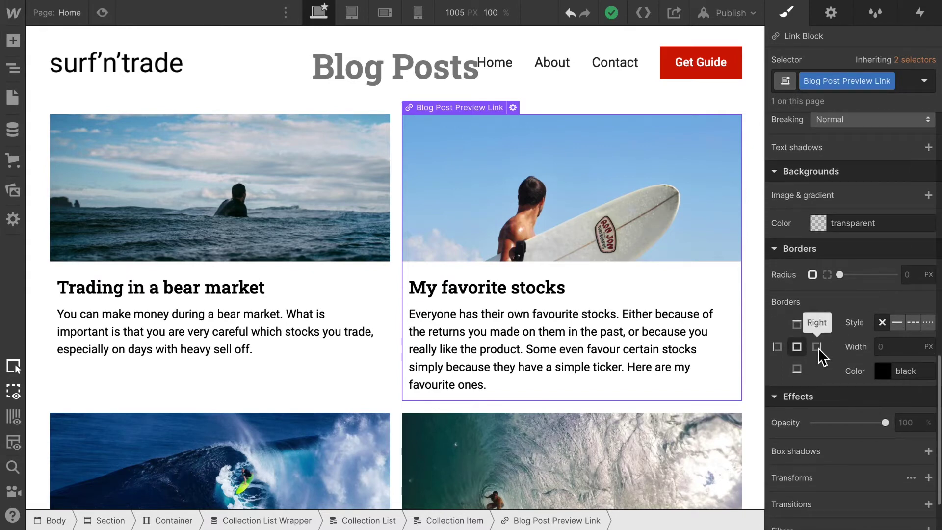
click(897, 324)
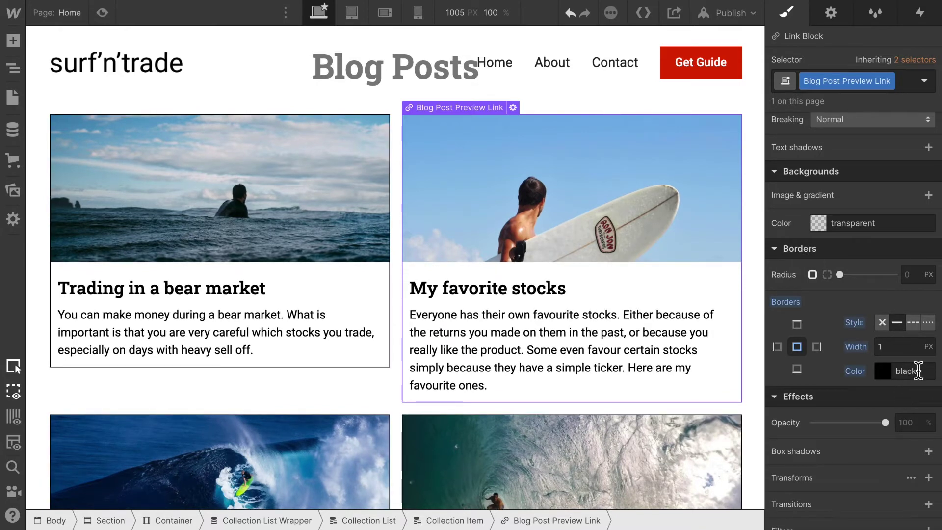
scroll(861, 320, down, 1)
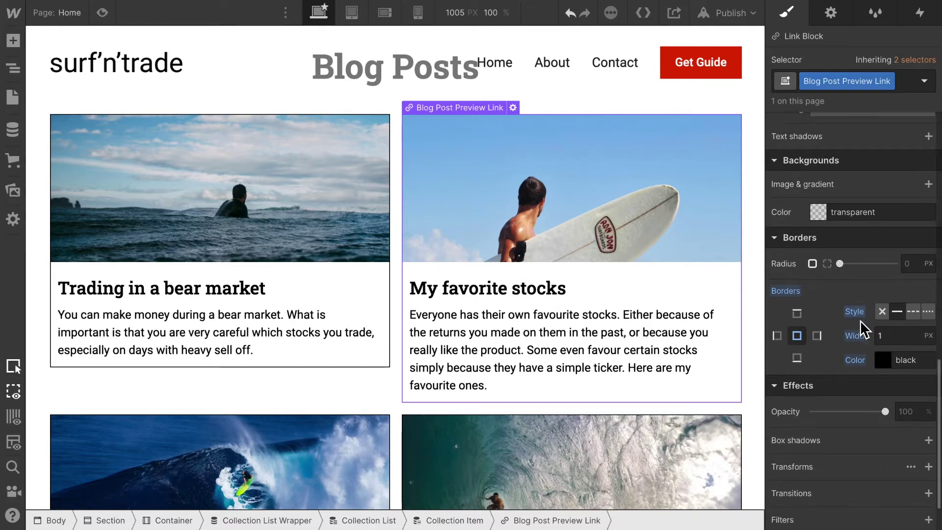
- Examine the bordered preview cards throughout the Blog Posts section, comparing how their heights line up
scroll(522, 378, down, 5)
scroll(520, 361, up, 3)
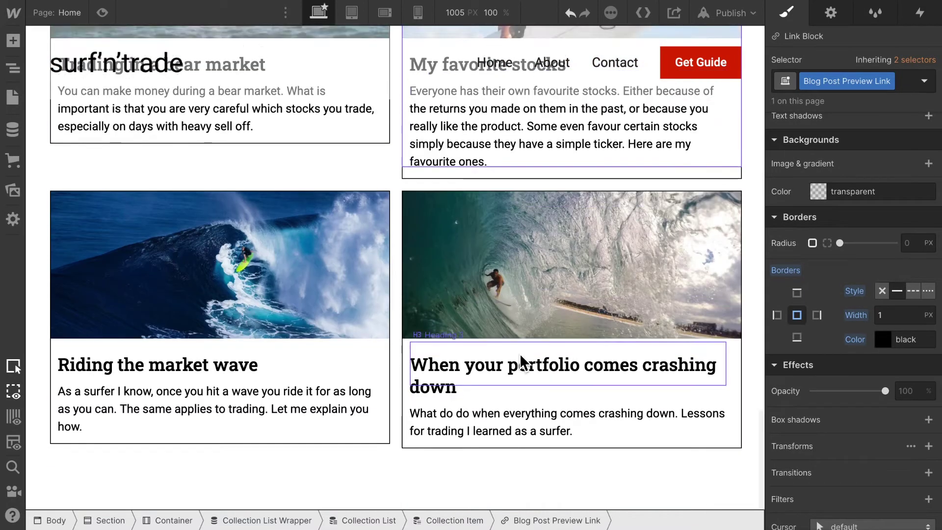
scroll(520, 361, down, 3)
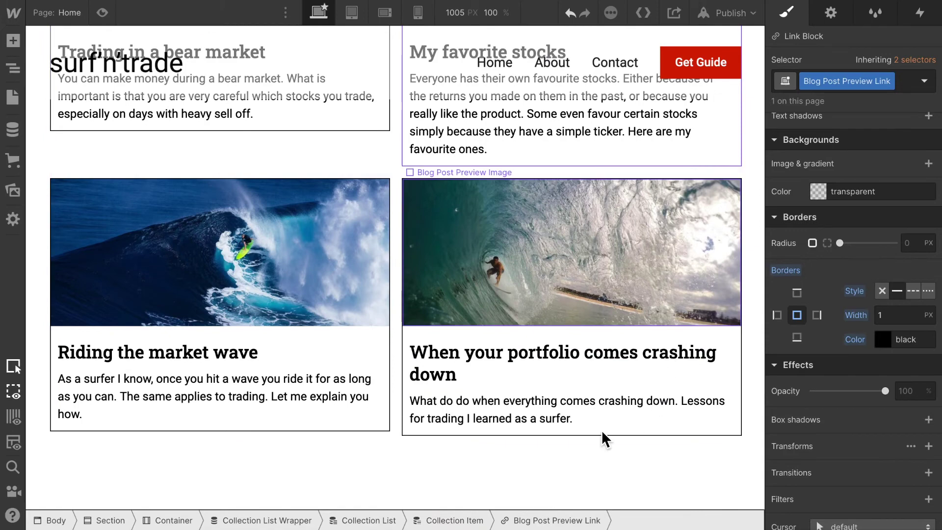
scroll(313, 194, up, 1)
scroll(311, 192, up, 8)
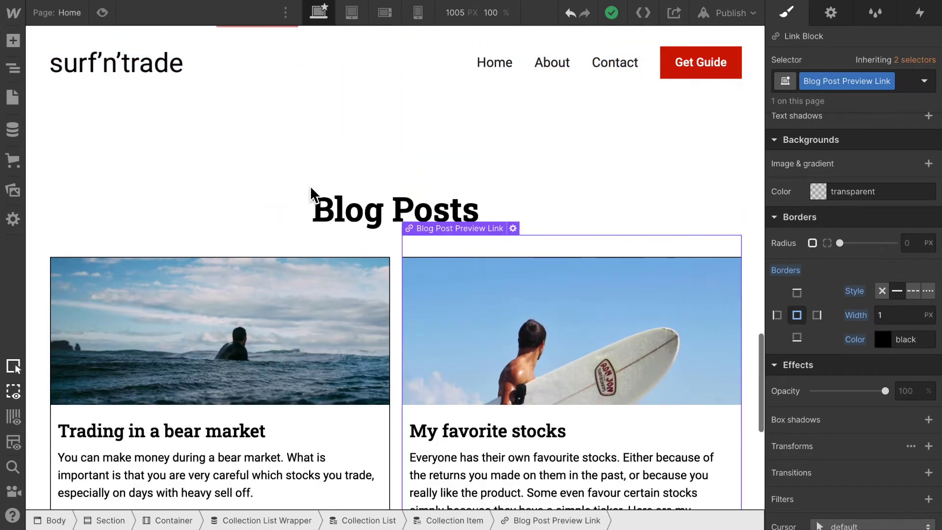
scroll(311, 191, down, 3)
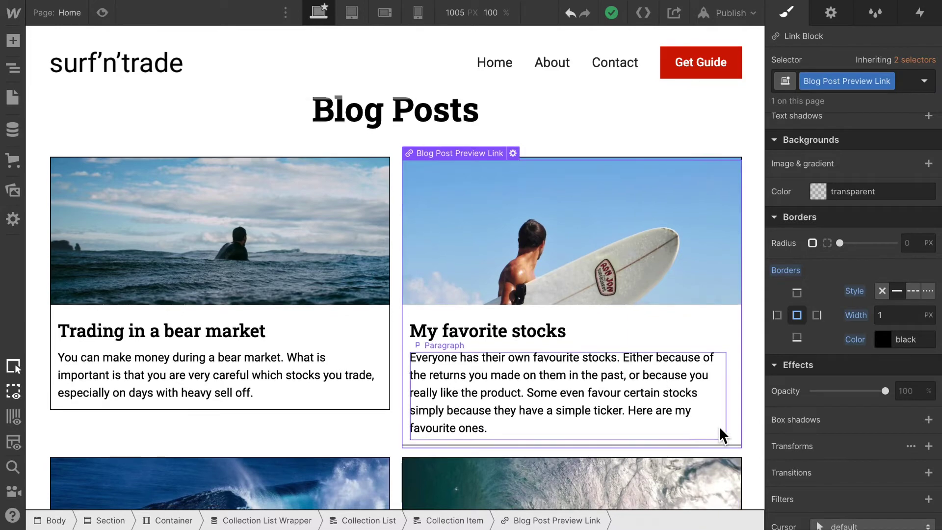
scroll(719, 426, down, 5)
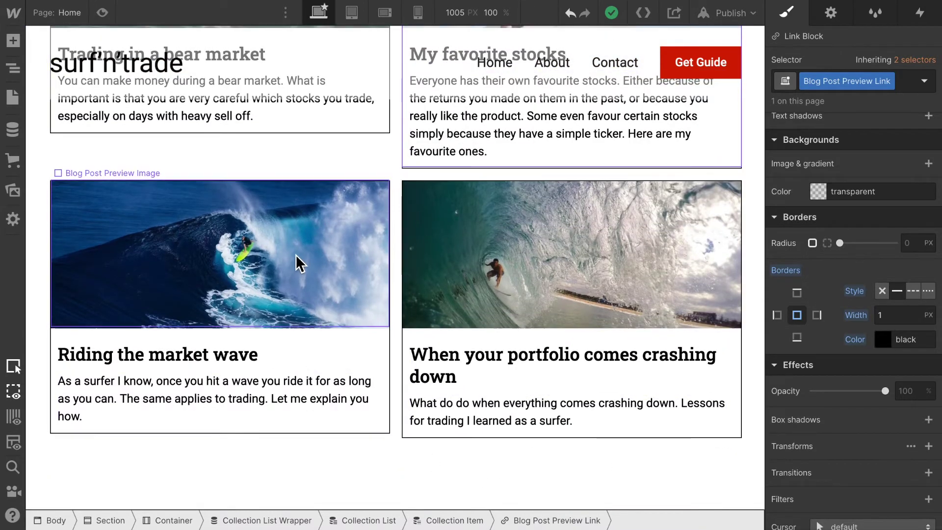
scroll(296, 254, up, 1)
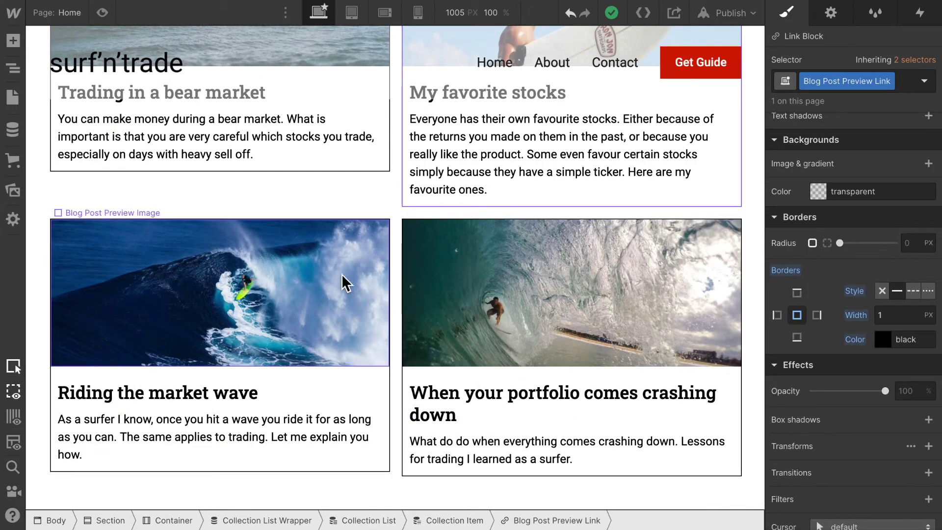
- Set the height of the Blog Post Preview Link block to 450 px
scroll(911, 339, up, 15)
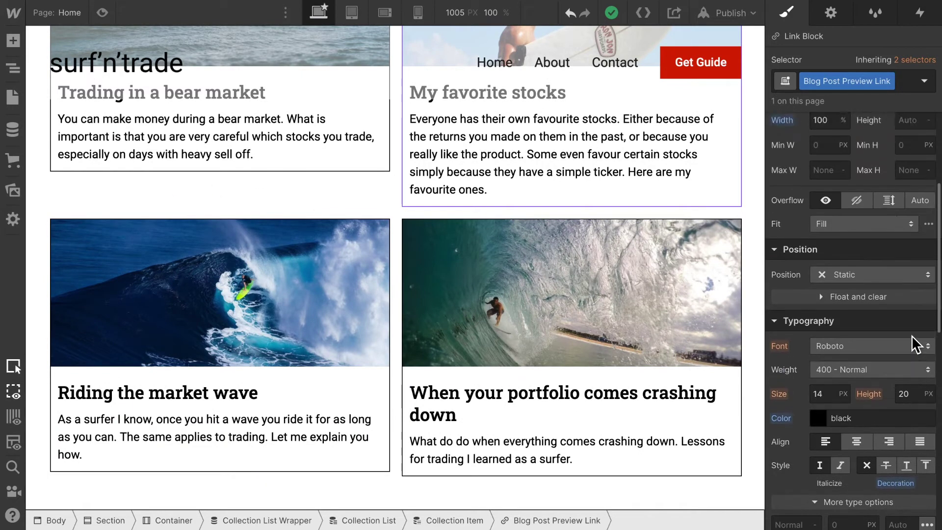
click(909, 273)
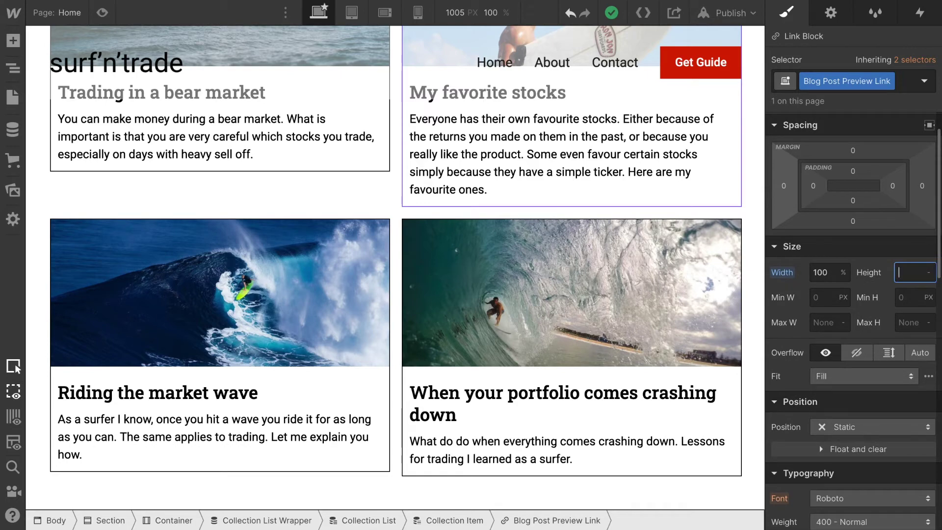
key(Return)
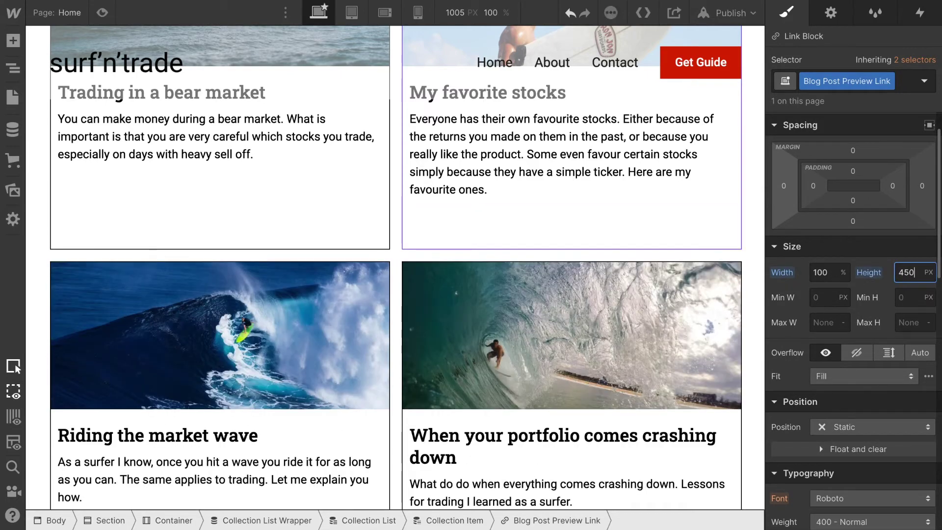
scroll(526, 330, up, 5)
scroll(528, 330, down, 3)
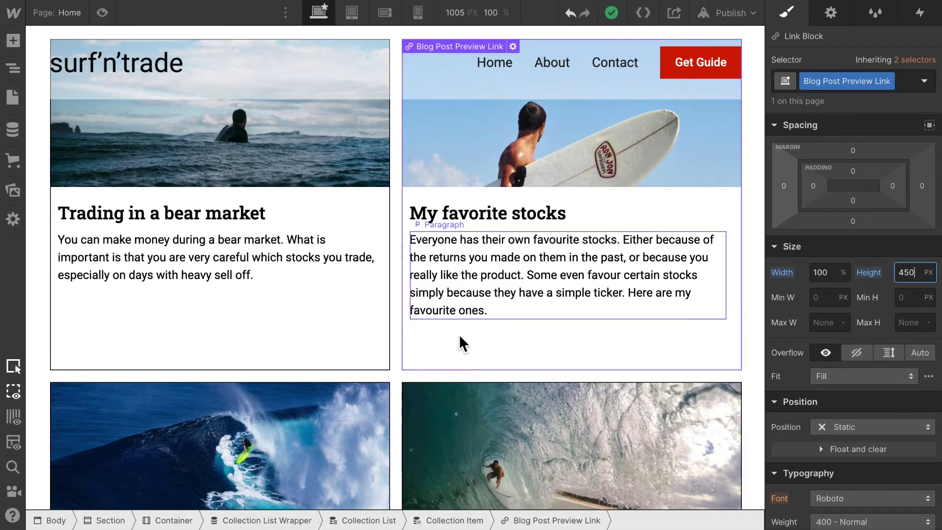
scroll(495, 343, up, 3)
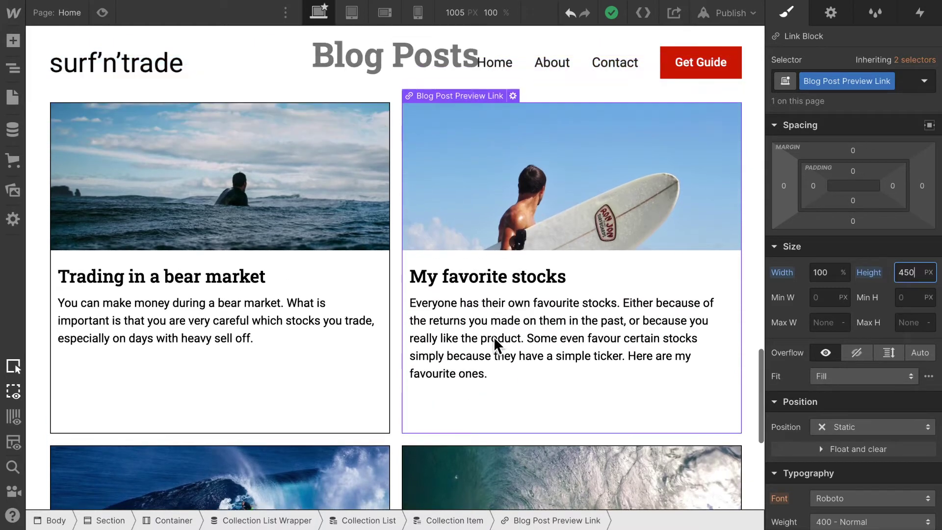
scroll(495, 343, up, 2)
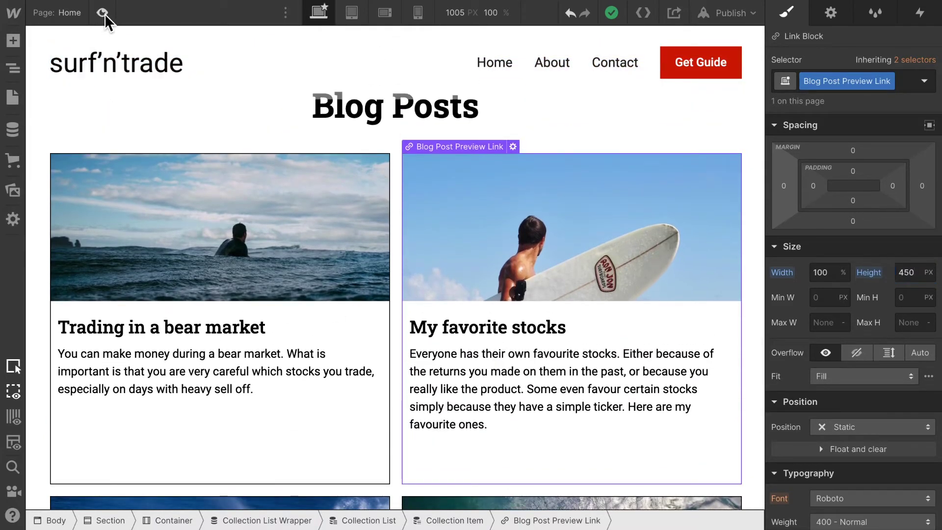
- Preview the page to check the equal-height blog cards and their links, and return to editing
click(102, 12)
scroll(458, 368, down, 6)
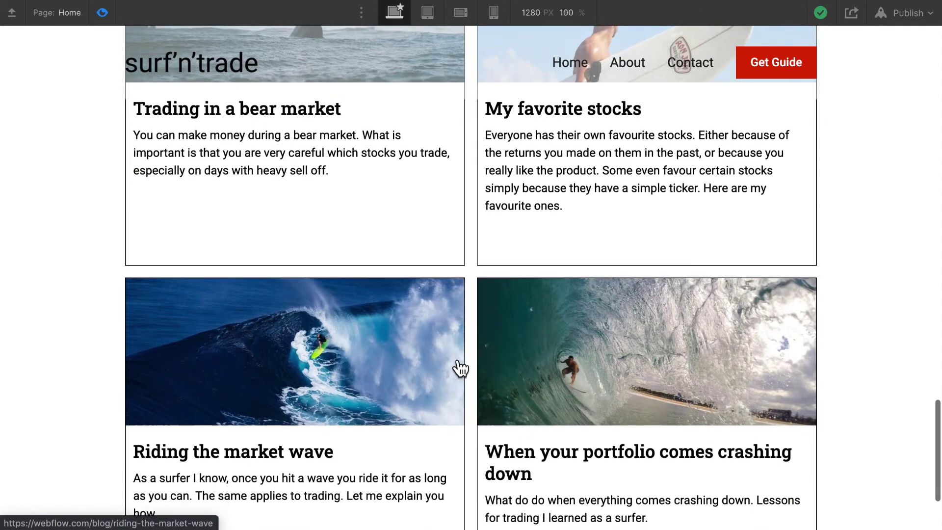
scroll(460, 368, up, 7)
scroll(460, 368, down, 1)
scroll(459, 368, down, 2)
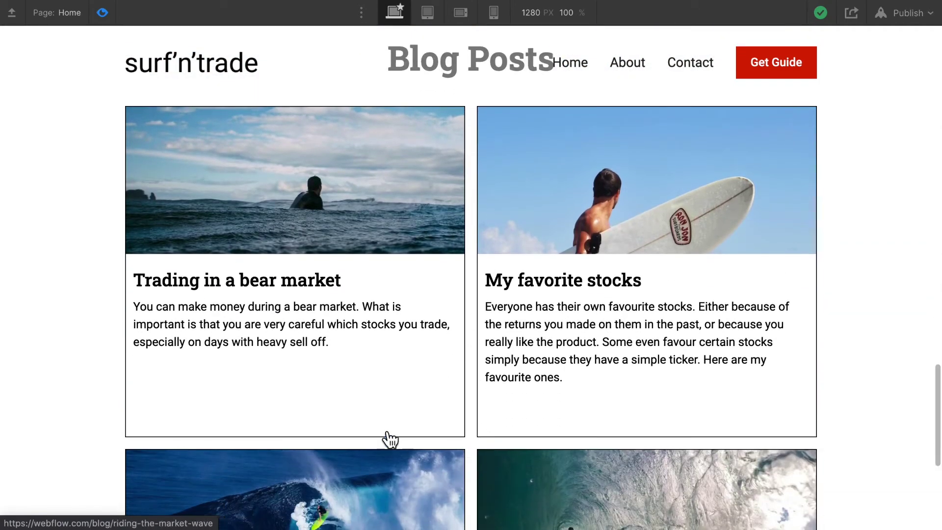
scroll(522, 315, down, 5)
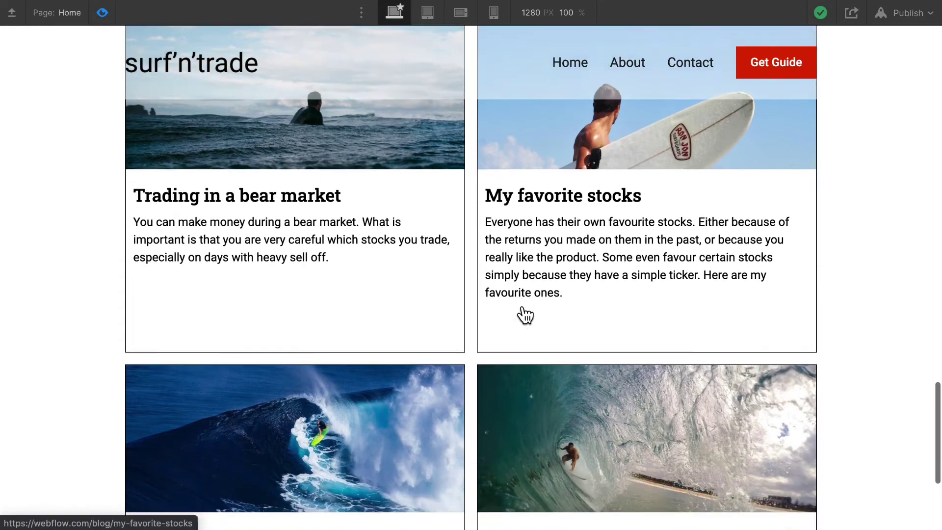
scroll(525, 314, up, 9)
scroll(524, 314, down, 4)
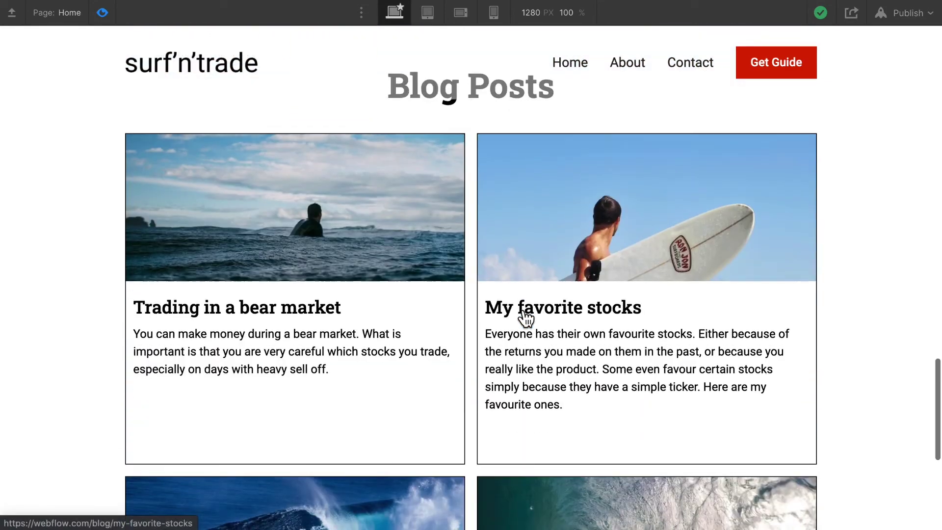
key(ctrl+shift+p)
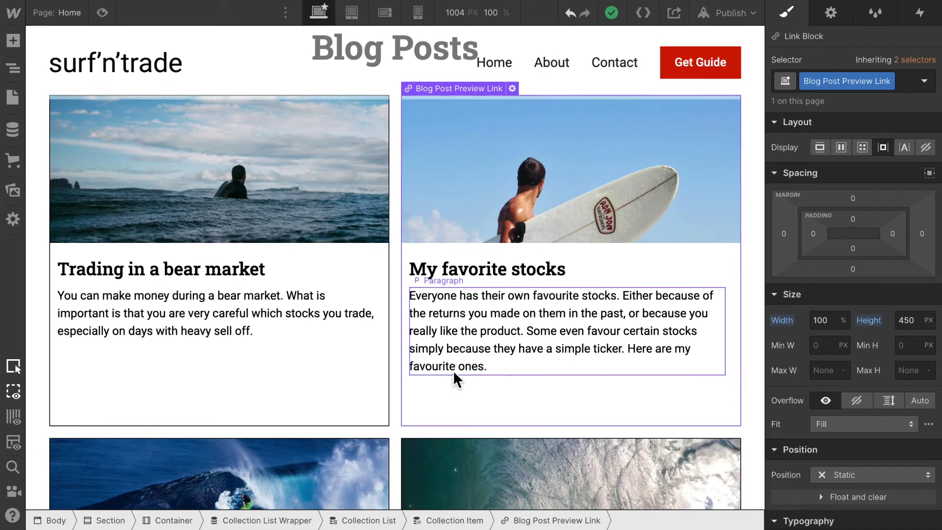
- Remove the Blog Post Preview Link block's border and add a black outside box shadow with 1 px distance and 5 px blur
click(359, 386)
scroll(848, 433, down, 10)
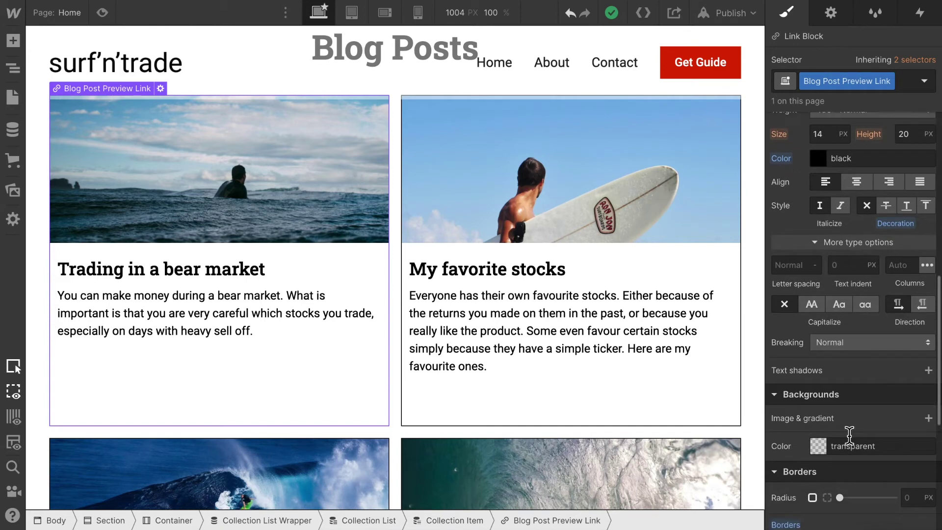
scroll(849, 435, down, 1)
click(881, 251)
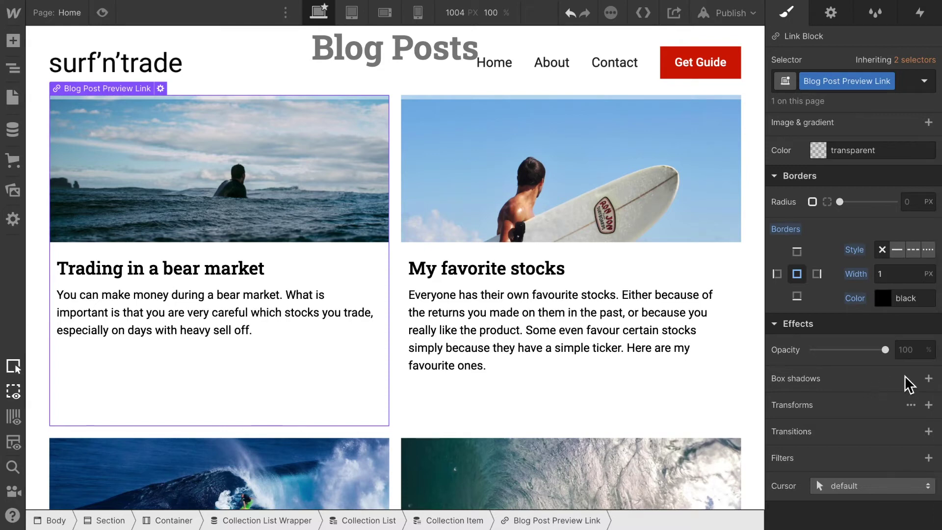
click(929, 378)
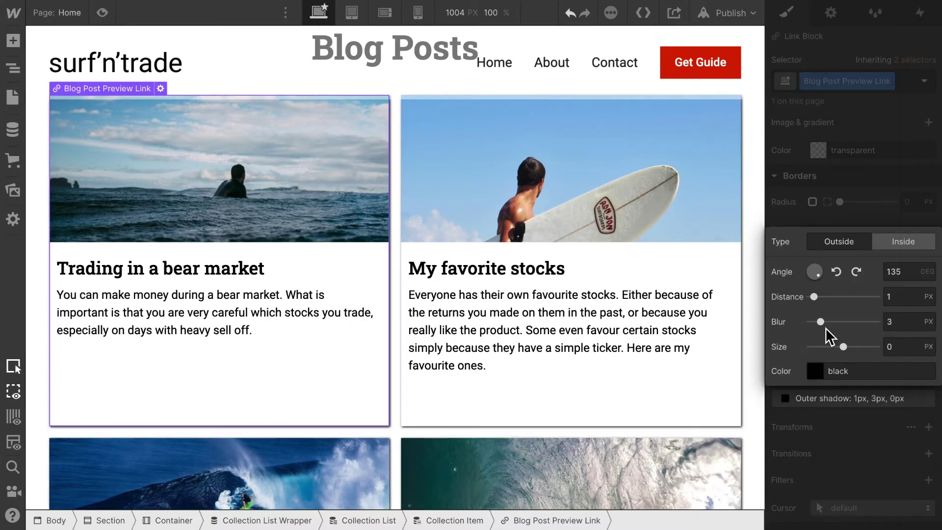
drag(821, 325, 830, 329)
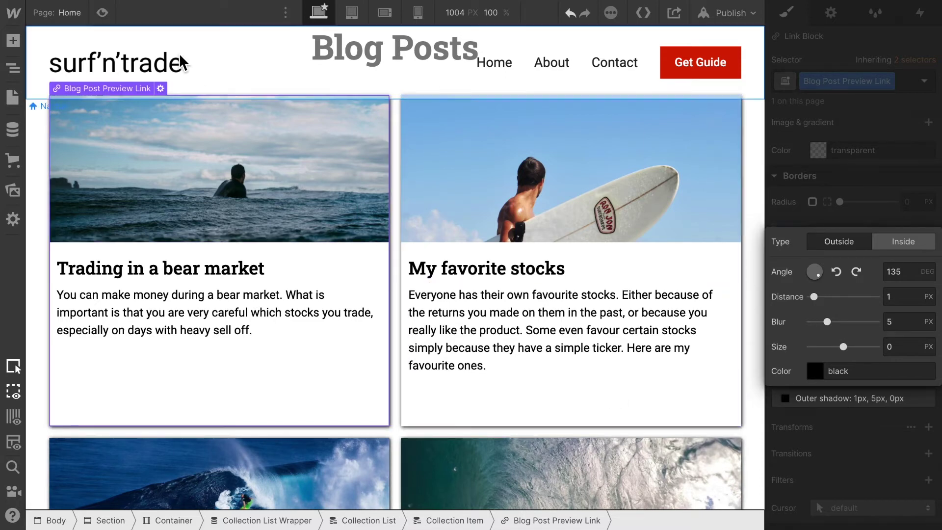
- Preview the page to examine the shadowed blog cards and the spacing between them, and return to editing
click(102, 14)
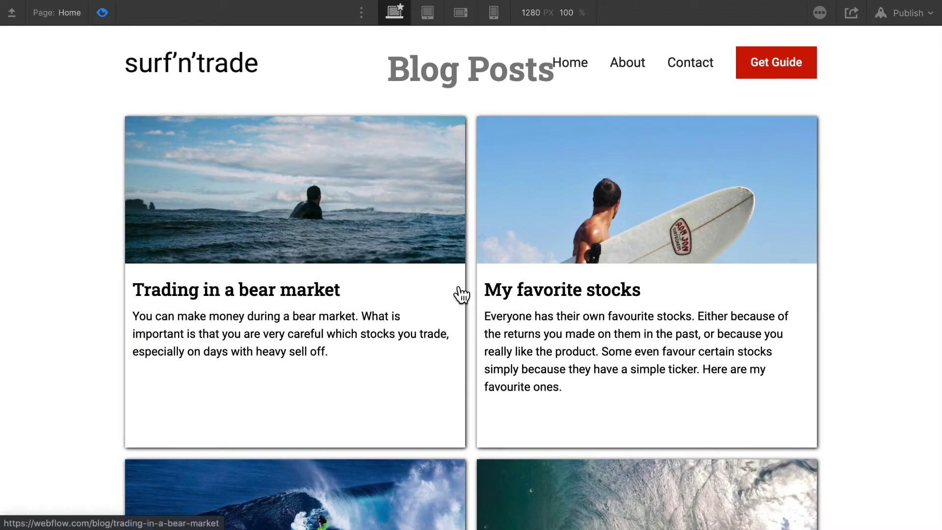
scroll(902, 358, down, 5)
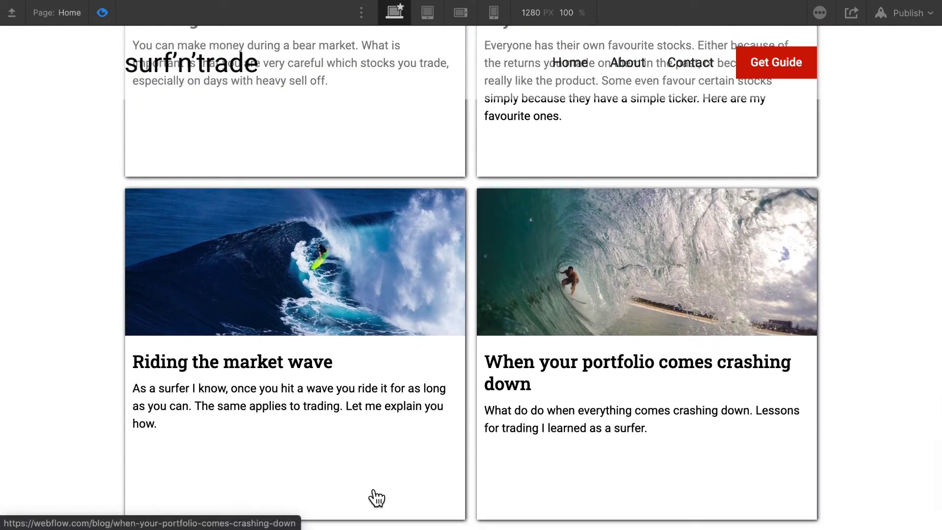
scroll(435, 292, up, 5)
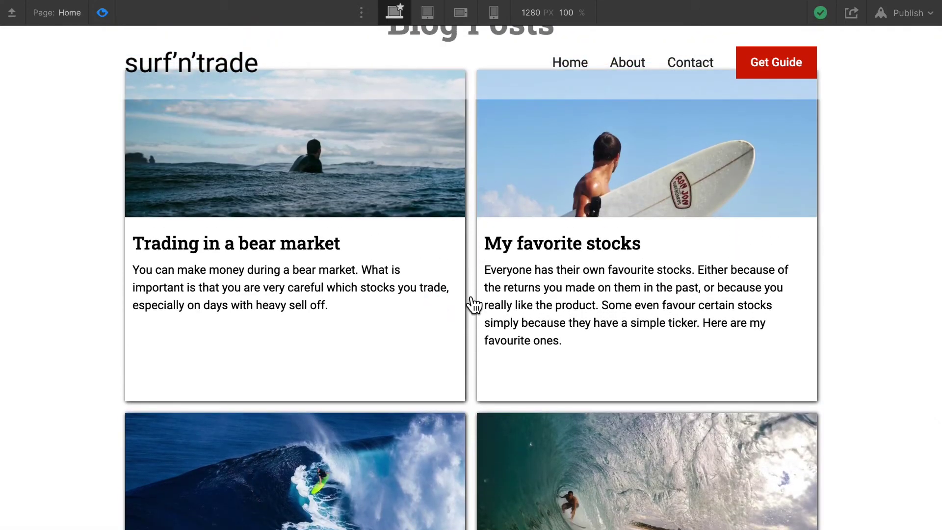
scroll(552, 428, up, 2)
scroll(553, 428, up, 4)
scroll(554, 428, down, 6)
scroll(553, 428, up, 3)
scroll(550, 429, down, 4)
scroll(551, 429, up, 5)
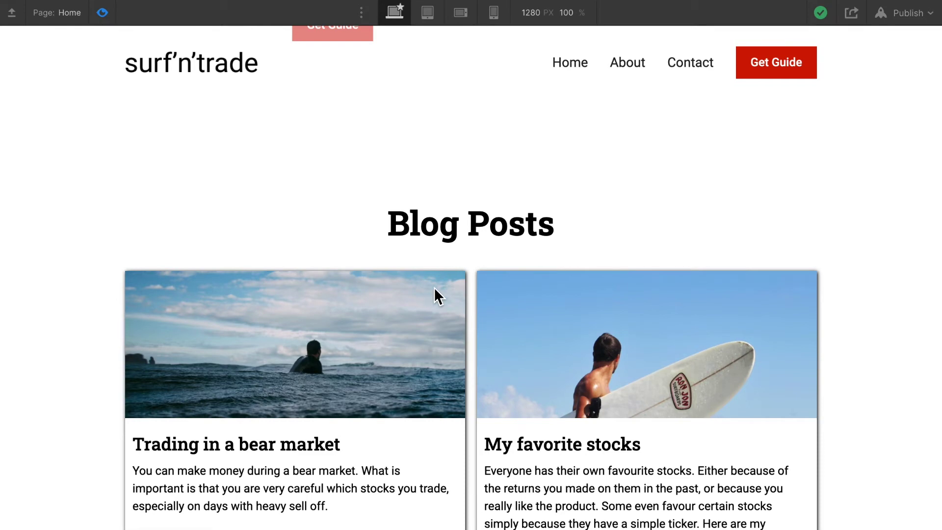
key(ctrl+shift+p)
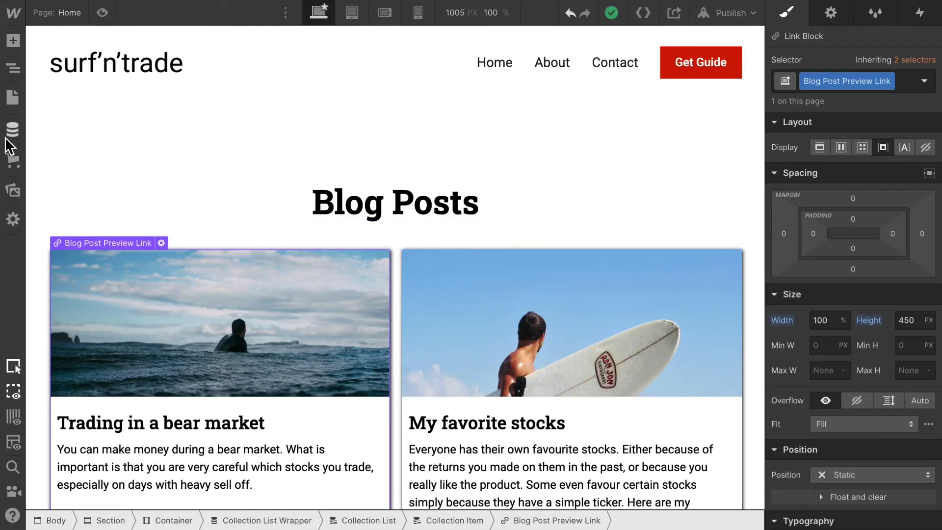
- Set the column gap of the blog posts' Collection List grid to 40 px
scroll(505, 321, down, 2)
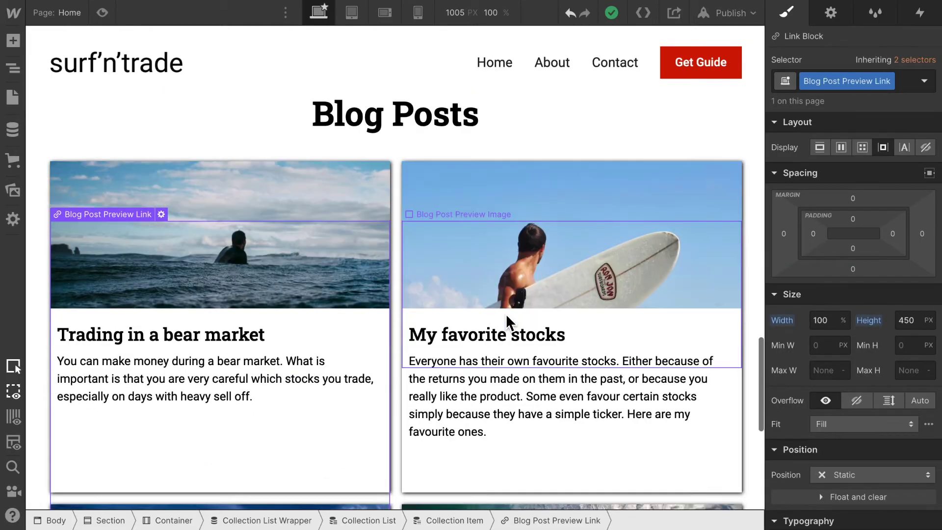
scroll(508, 322, down, 5)
scroll(369, 318, up, 2)
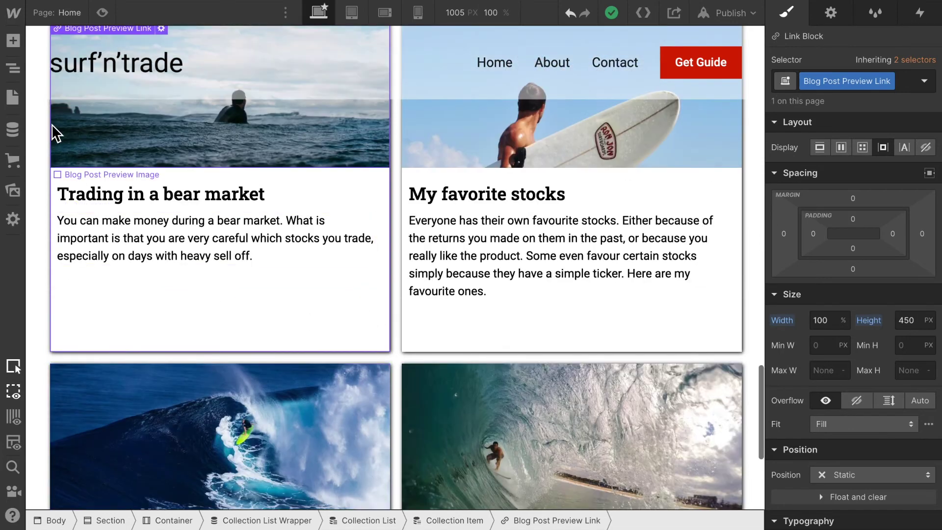
key(z)
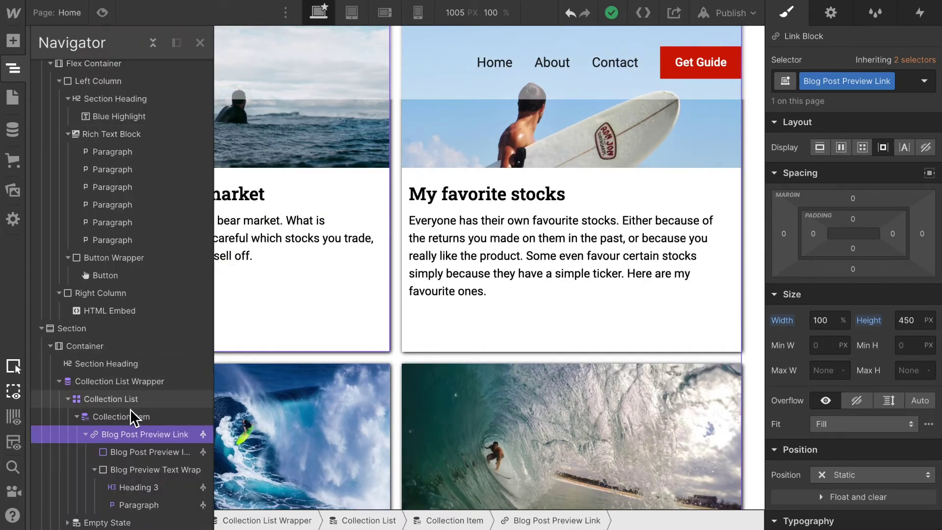
click(126, 401)
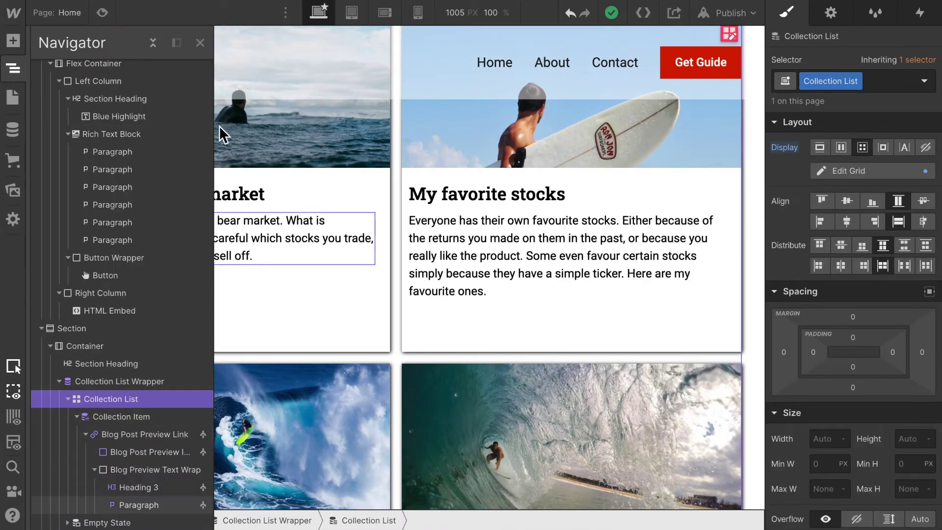
click(730, 33)
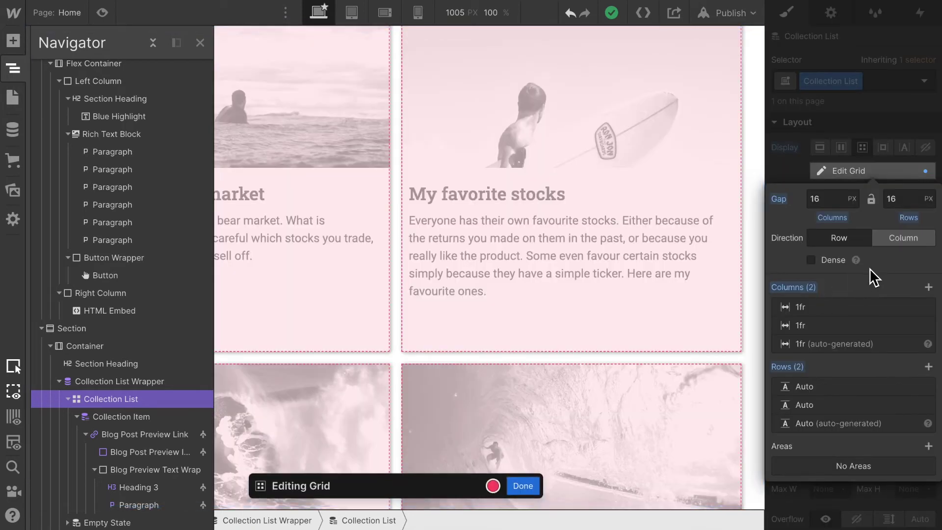
click(827, 204)
click(201, 44)
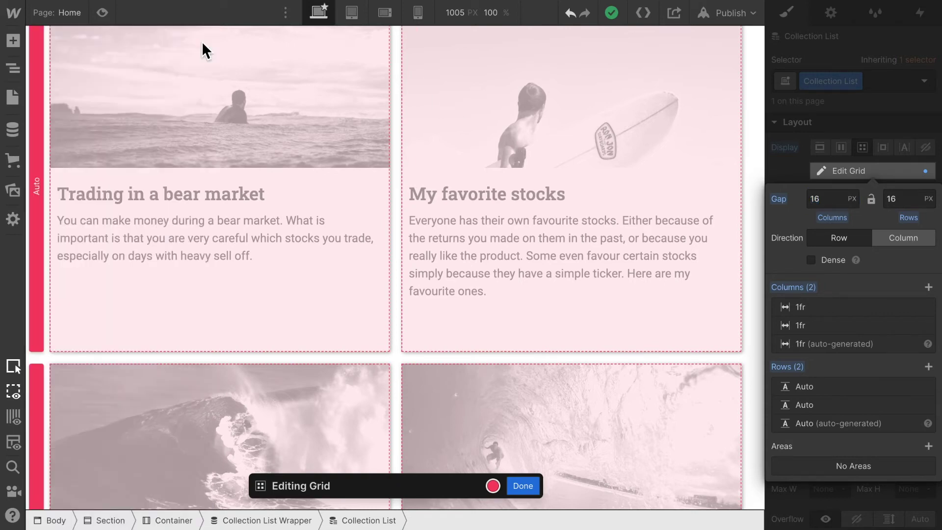
click(831, 201)
text(40)
key(Return)
- Set the Collection List grid's row gap to 40 px and finish editing the grid
click(905, 201)
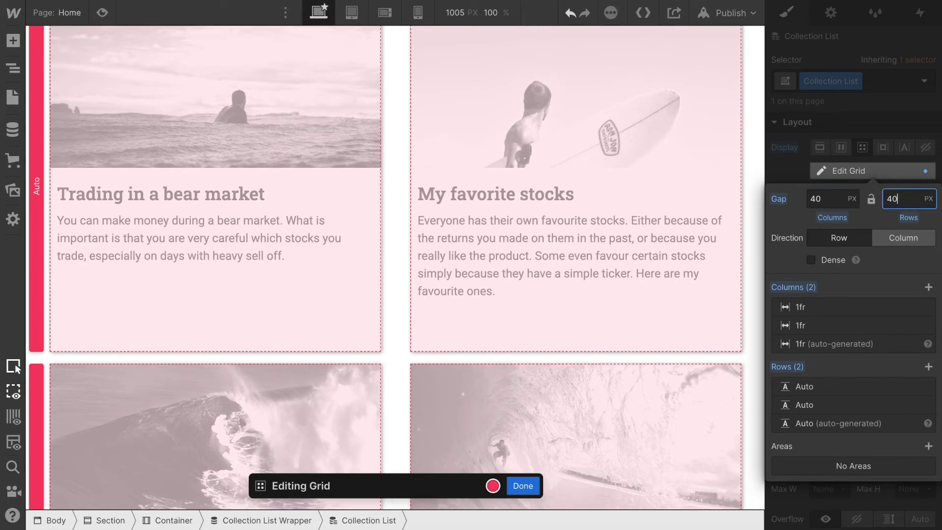
key(Return)
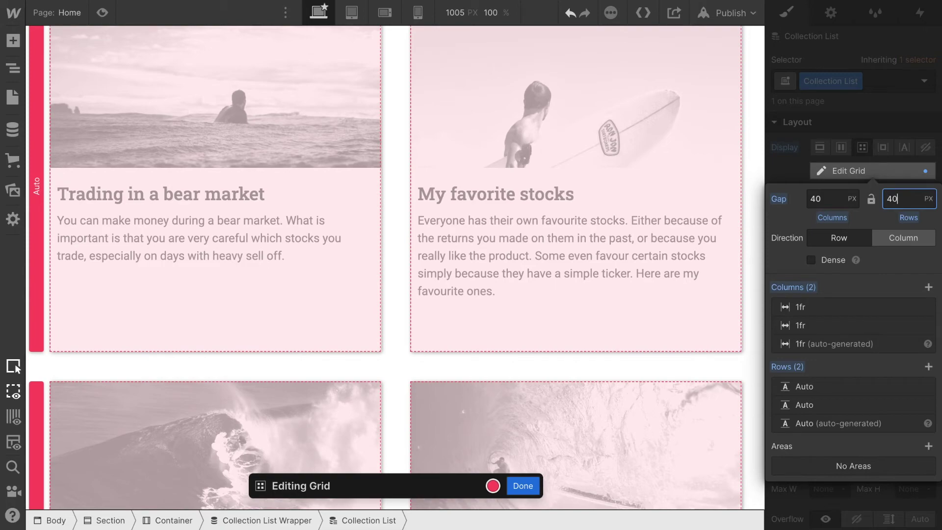
click(523, 486)
- Preview the page to examine the spacing between the blog cards and around the section, and return to editing
click(100, 13)
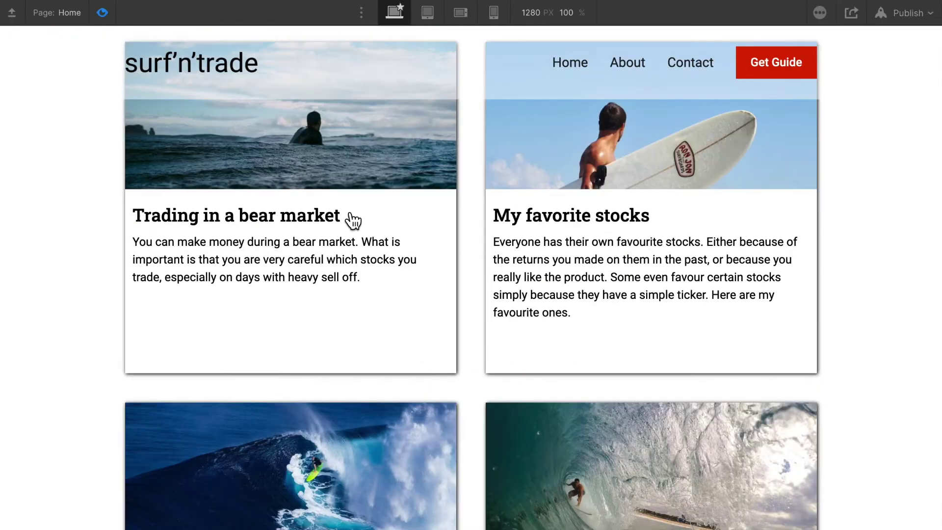
scroll(535, 382, up, 2)
scroll(538, 388, up, 2)
scroll(538, 387, down, 5)
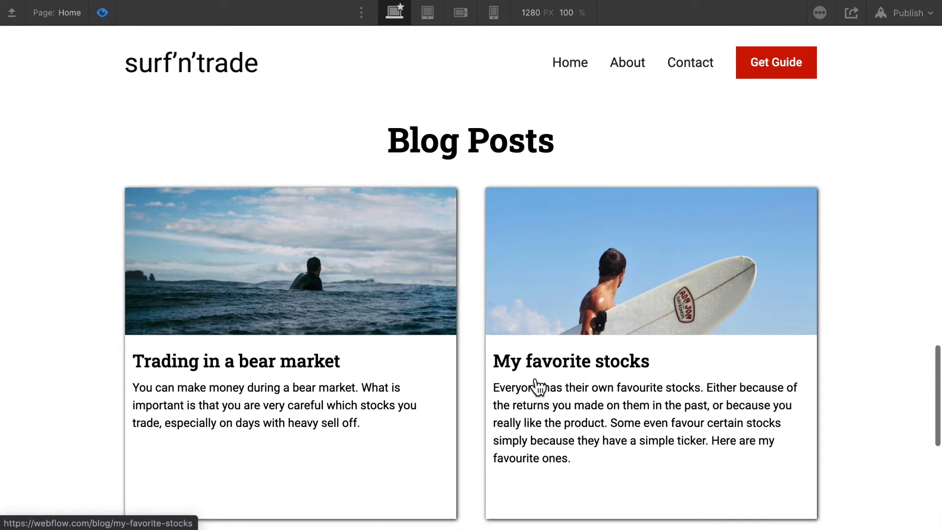
scroll(538, 388, up, 3)
scroll(538, 388, up, 6)
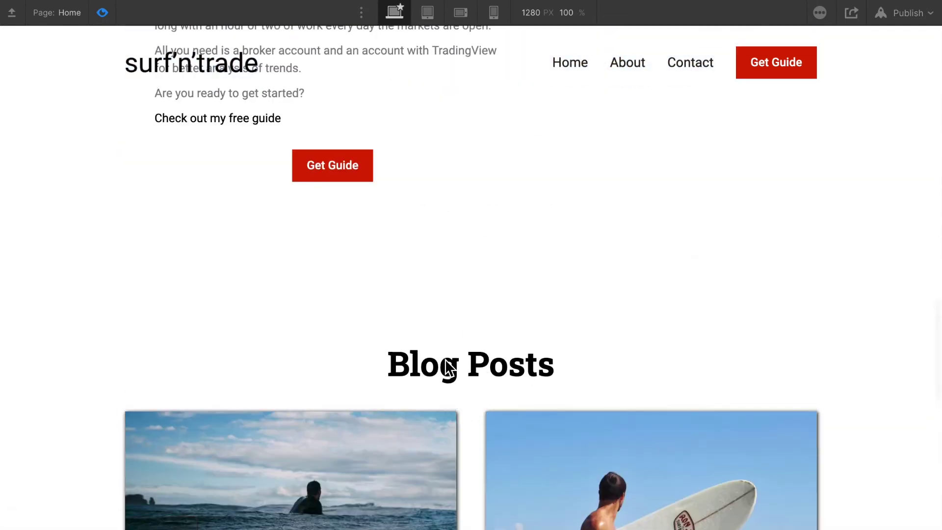
scroll(503, 429, down, 9)
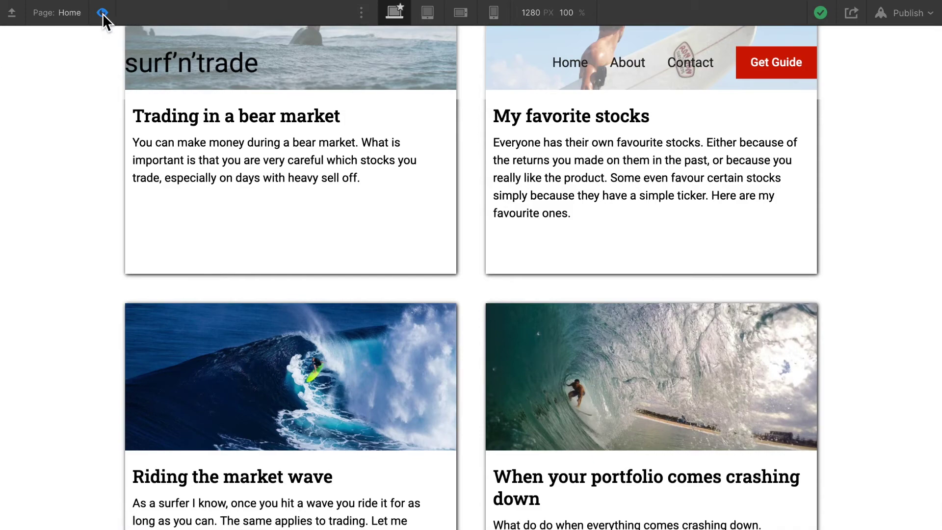
key(ctrl+shift+p)
- Set the top margin of the blog posts' Collection List to 20 px
scroll(487, 299, up, 6)
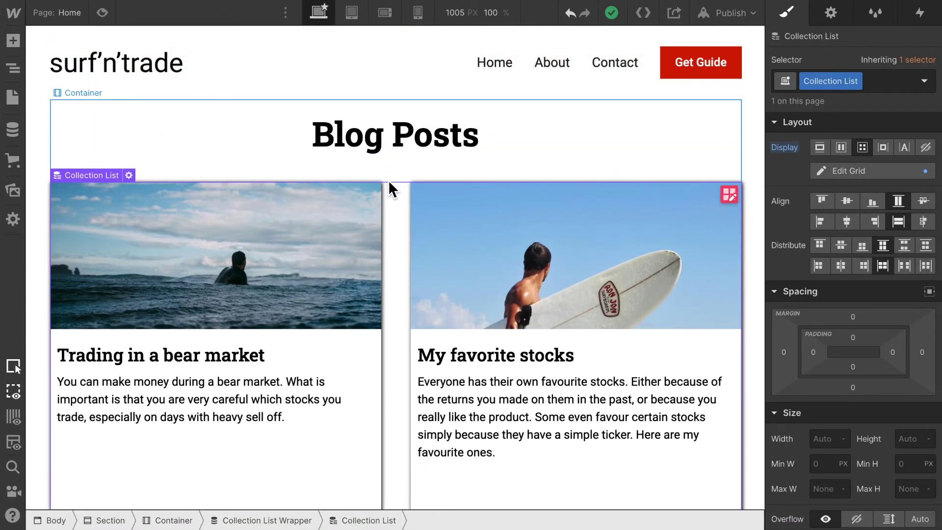
scroll(389, 182, down, 5)
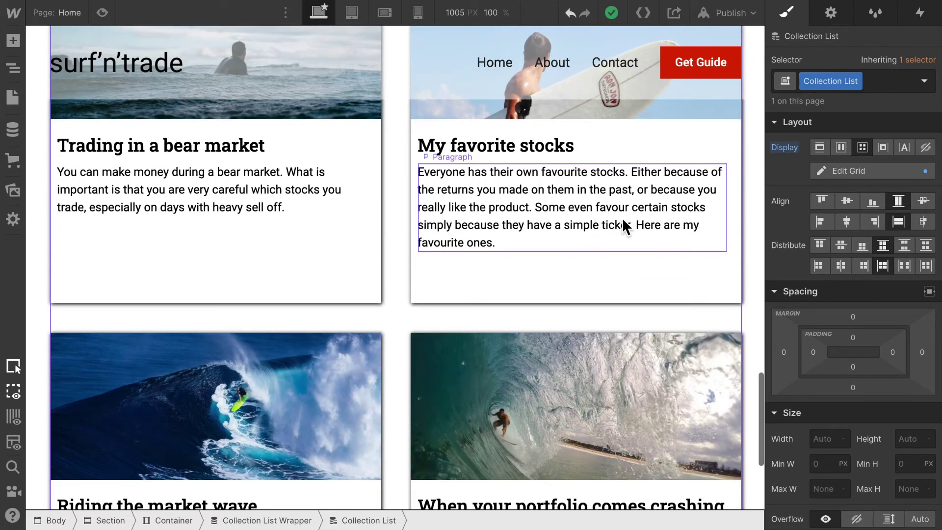
click(855, 319)
click(891, 364)
click(888, 298)
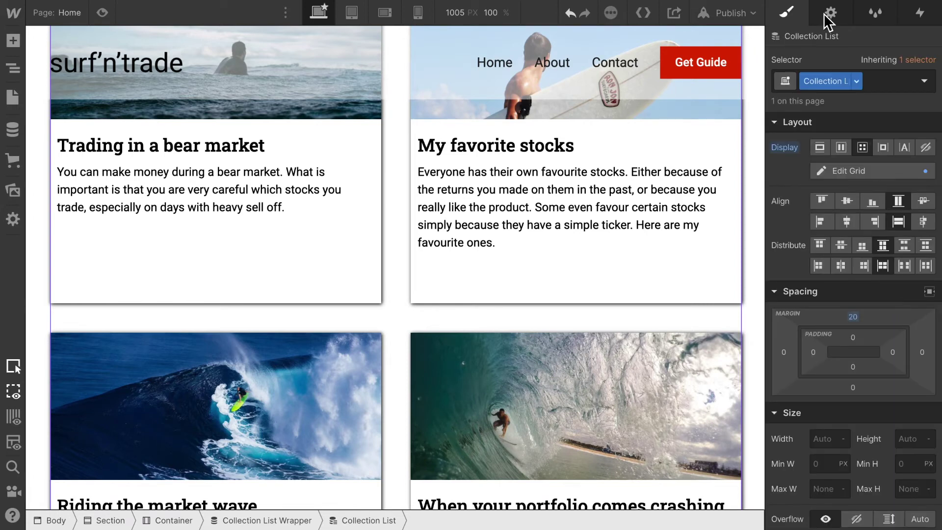
- Rename the Collection List class as Blog Preview Collection List
double_click(809, 82)
click(804, 84)
click(810, 84)
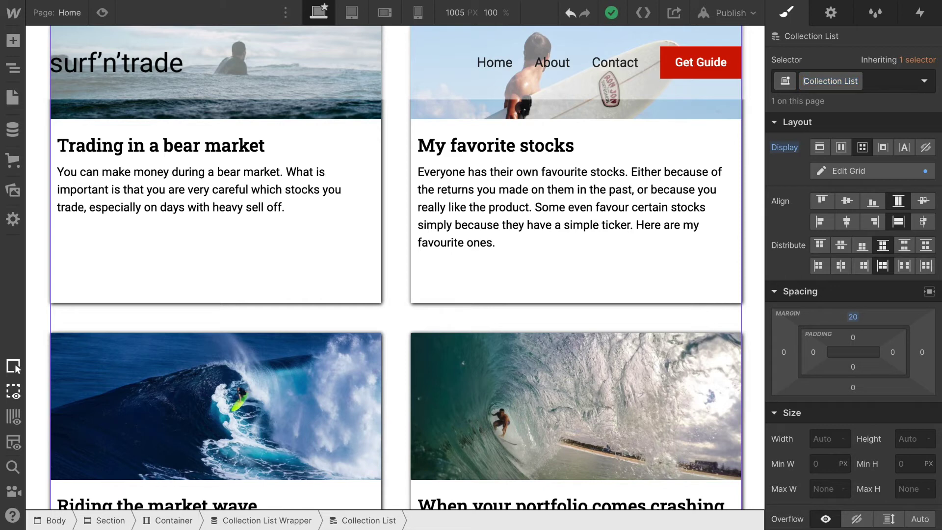
text(Blog Preview)
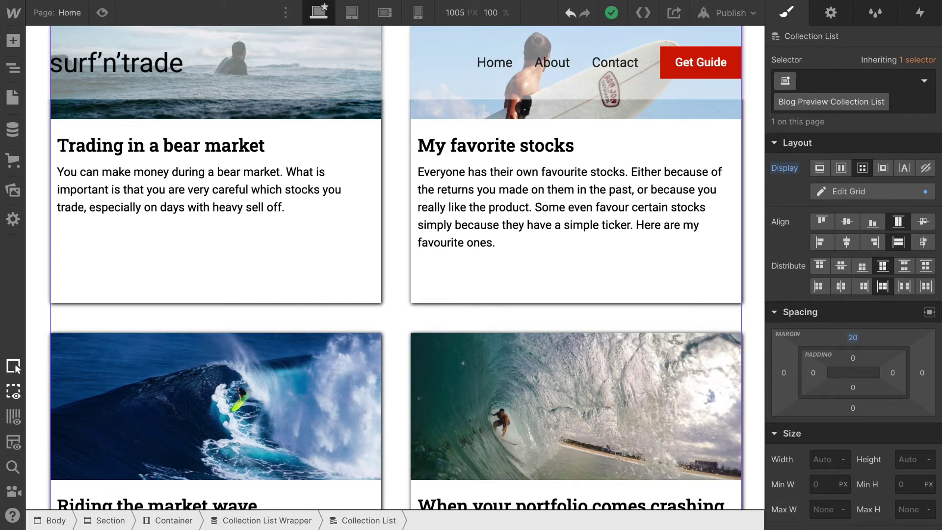
key(Return)
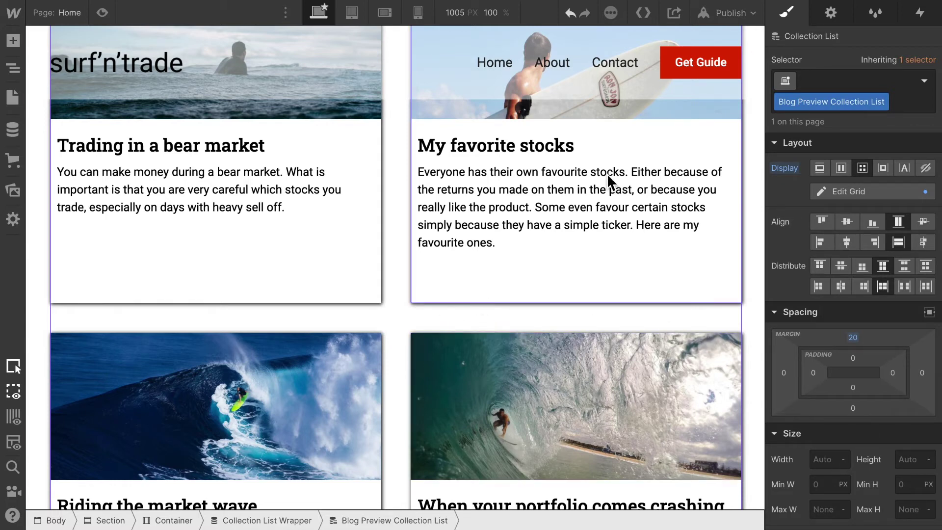
- Set the row gap of the Blog Preview Collection List grid to 60 px and finish editing the grid
scroll(916, 374, down, 5)
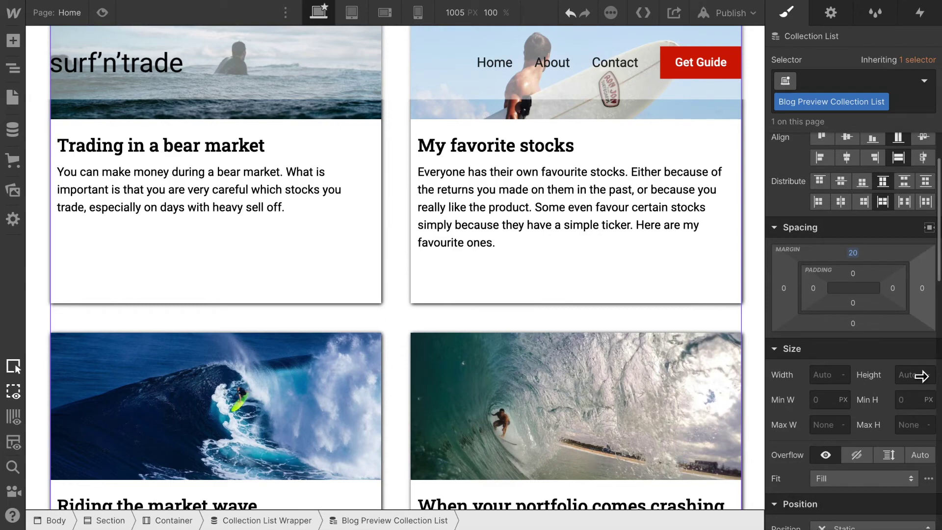
scroll(573, 248, up, 2)
scroll(572, 248, up, 4)
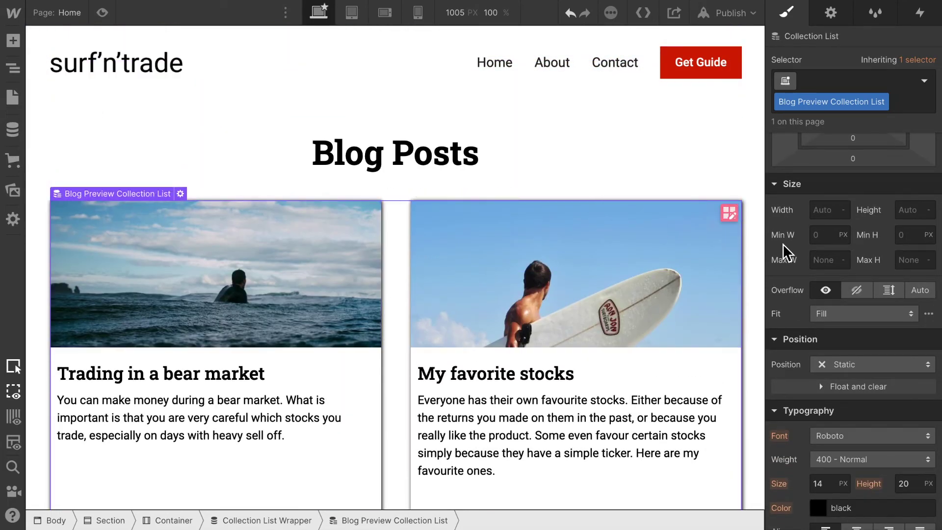
click(734, 213)
click(827, 77)
click(901, 17)
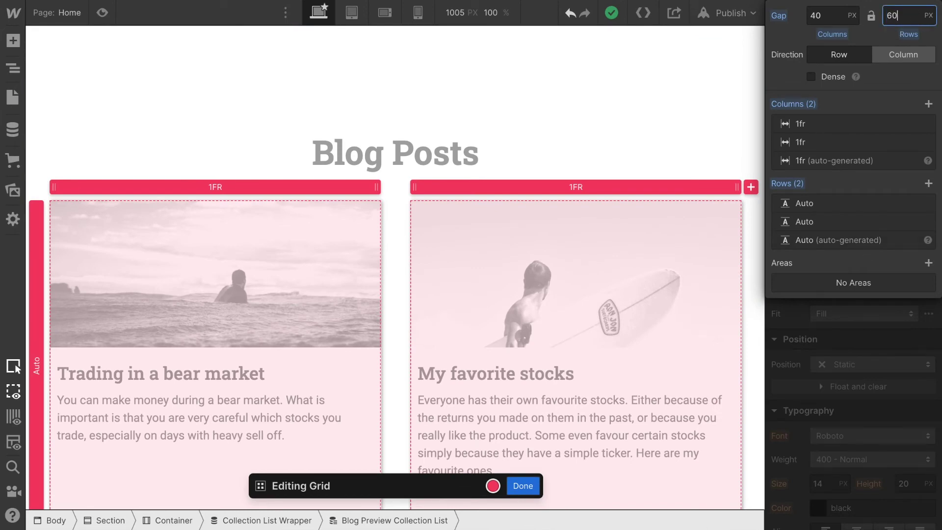
text(60)
click(528, 485)
- Preview the page to examine the gap between the card rows and below the Blog Posts heading, and return to editing
scroll(542, 337, down, 5)
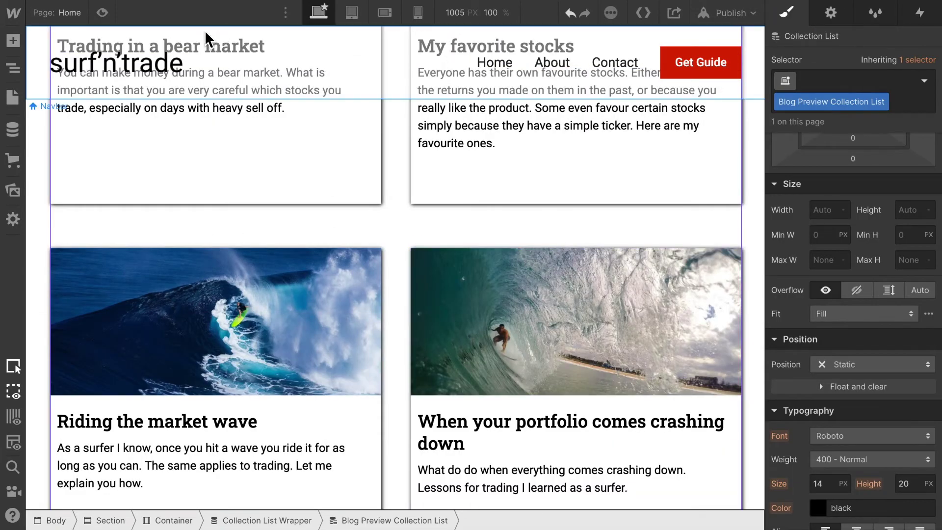
click(102, 13)
scroll(537, 356, up, 8)
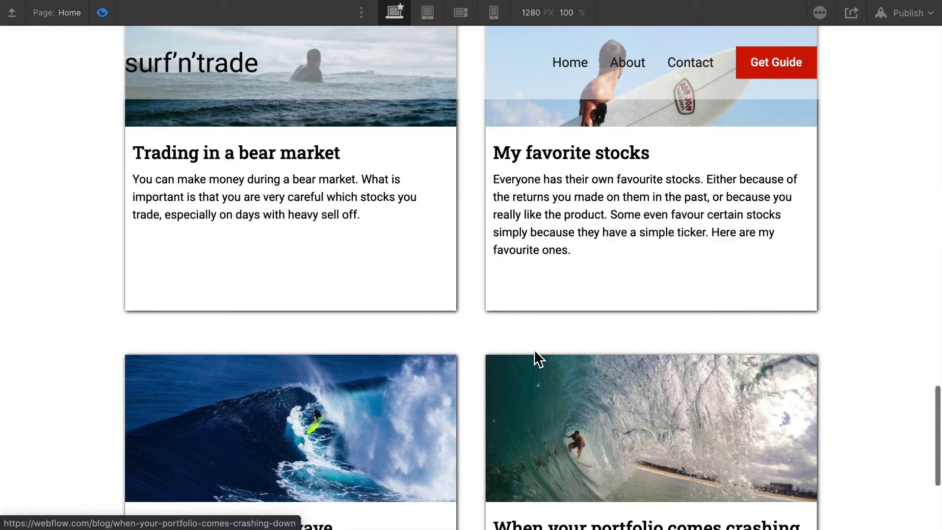
scroll(535, 353, down, 5)
scroll(538, 358, up, 3)
scroll(540, 361, down, 8)
scroll(538, 359, up, 5)
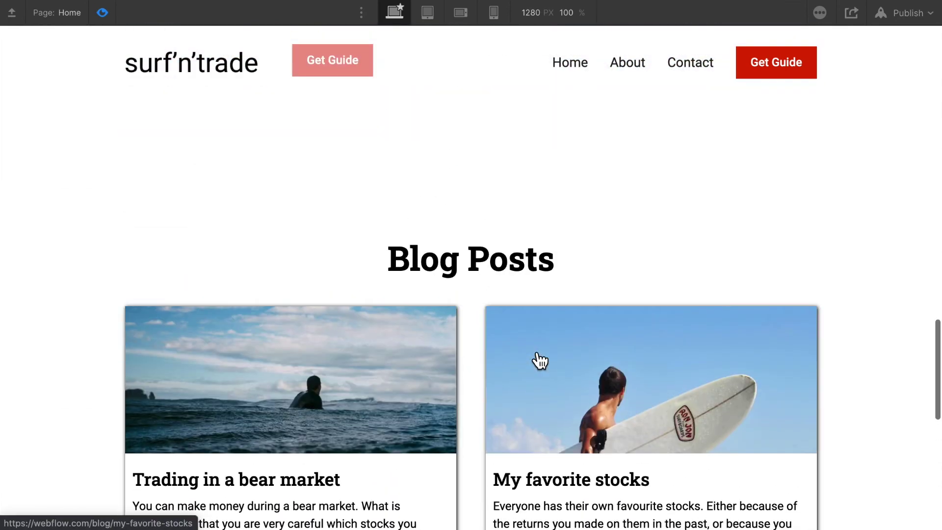
scroll(539, 361, down, 3)
scroll(540, 361, up, 3)
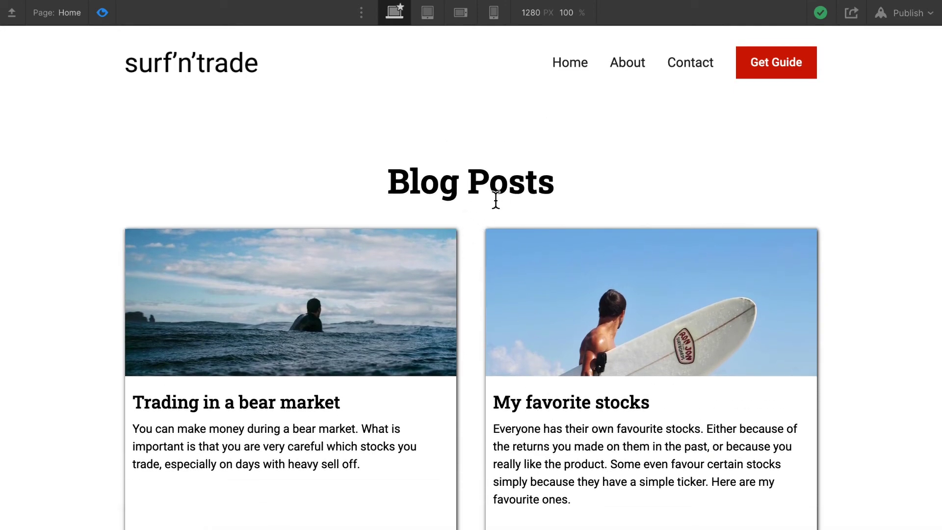
scroll(496, 203, down, 10)
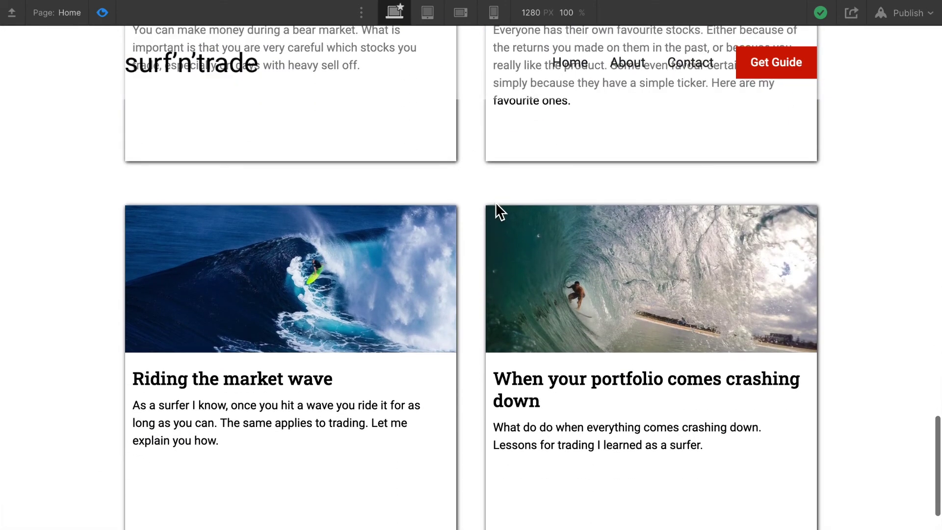
scroll(495, 202, down, 2)
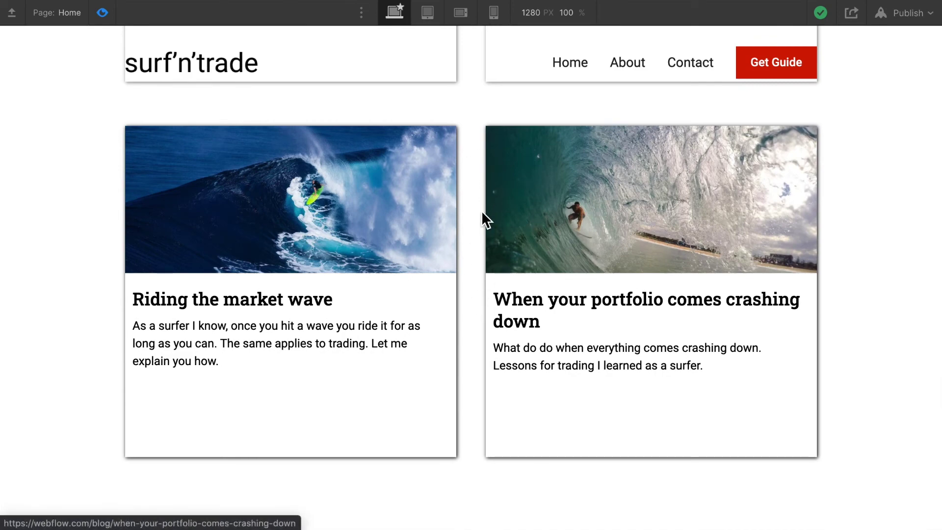
scroll(505, 169, up, 12)
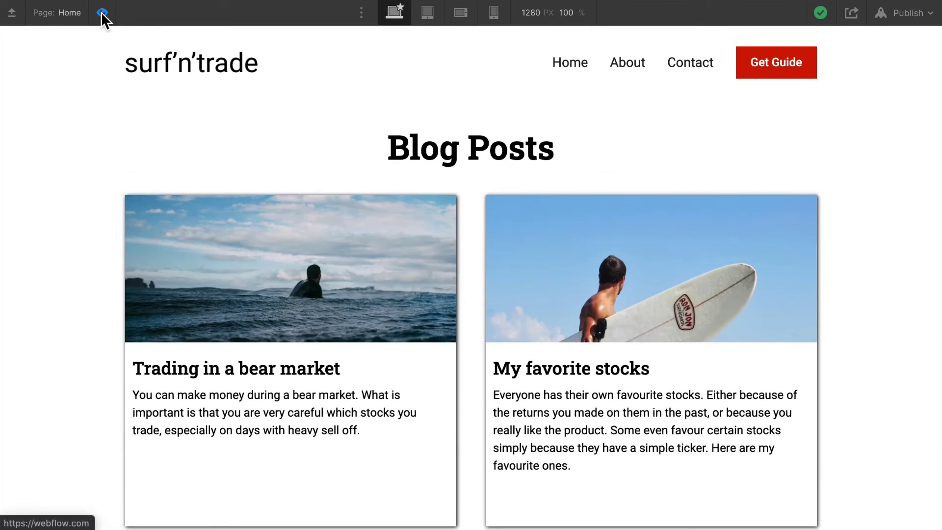
key(ctrl+shift+p)
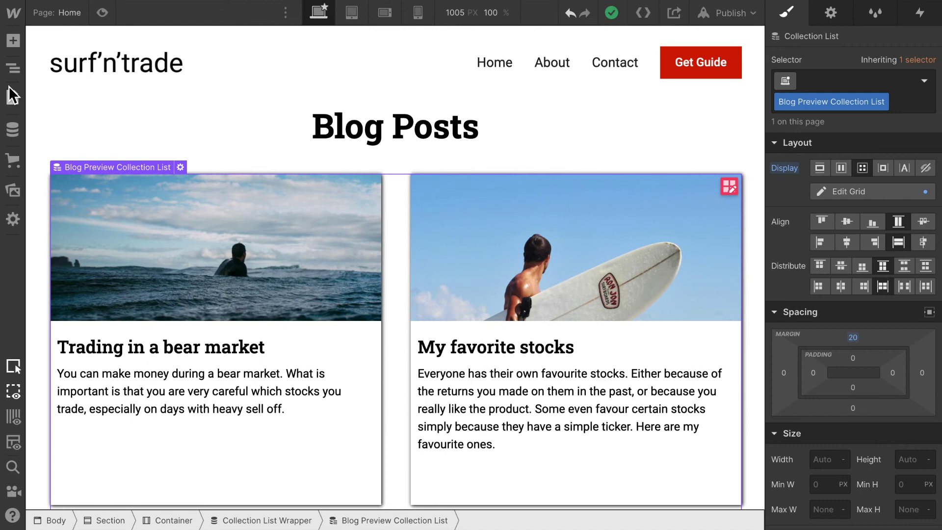
- Set the Blog Preview Collection List grid's column gap to 60 px and finish editing the grid
click(17, 64)
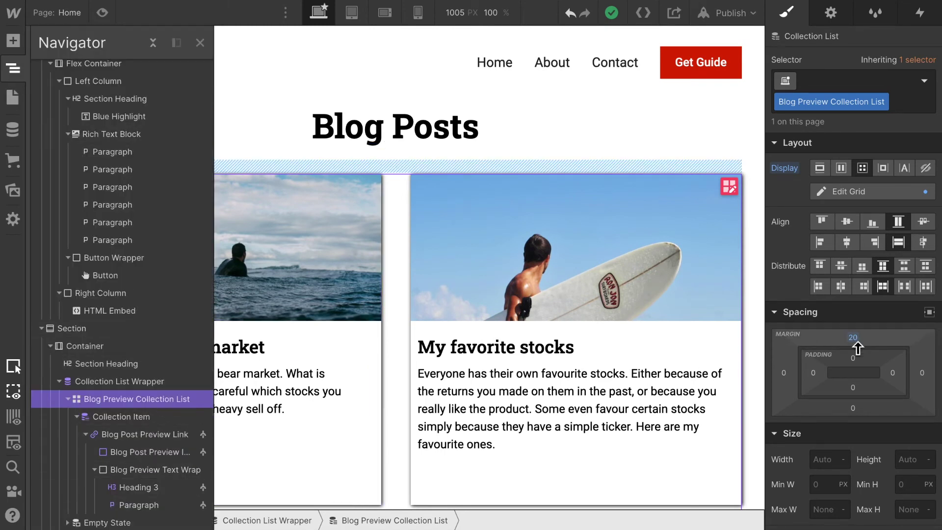
scroll(851, 476, down, 3)
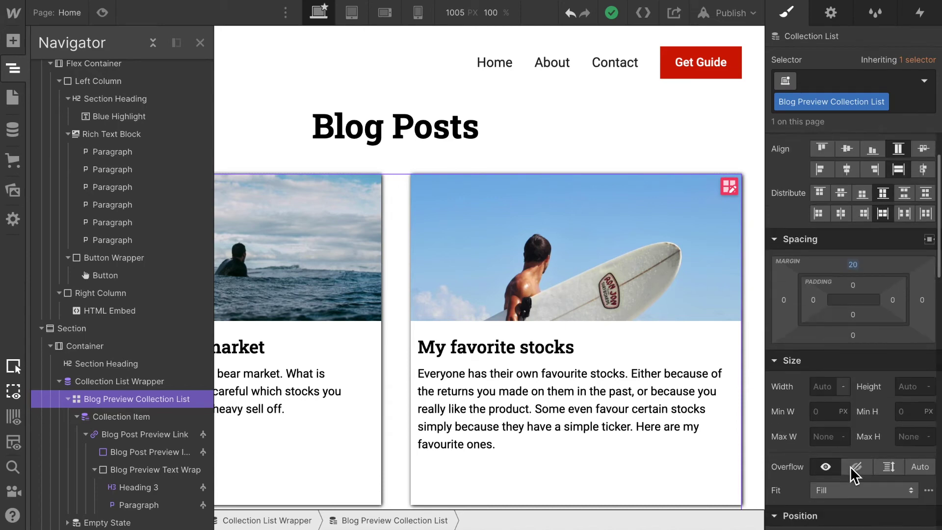
scroll(852, 474, up, 3)
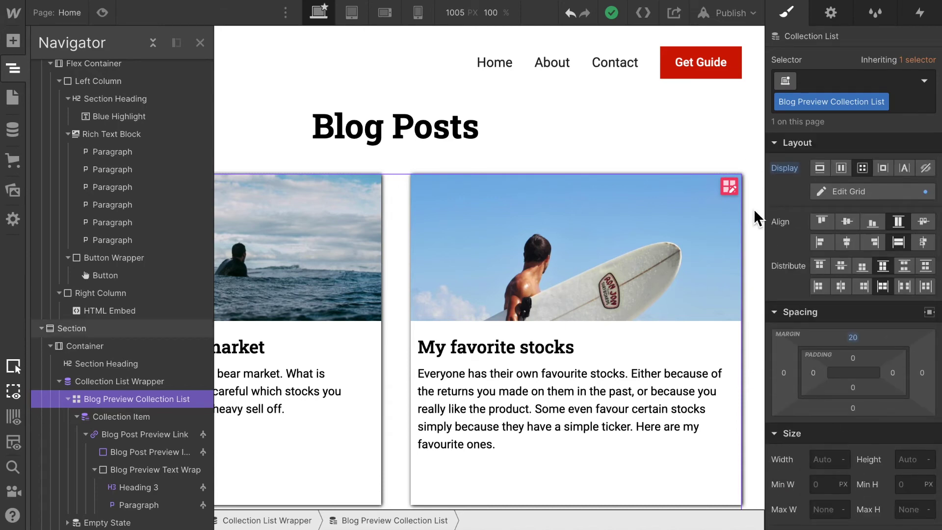
click(729, 189)
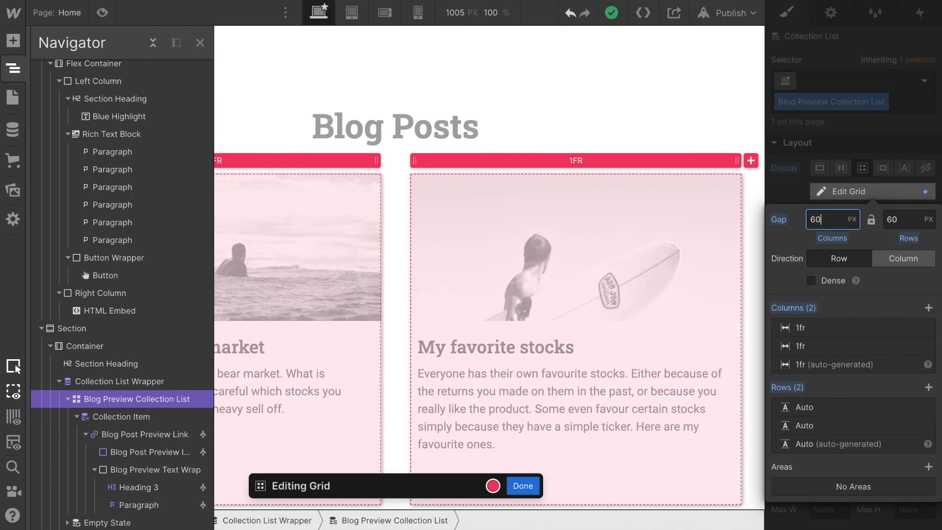
key(Return)
click(523, 485)
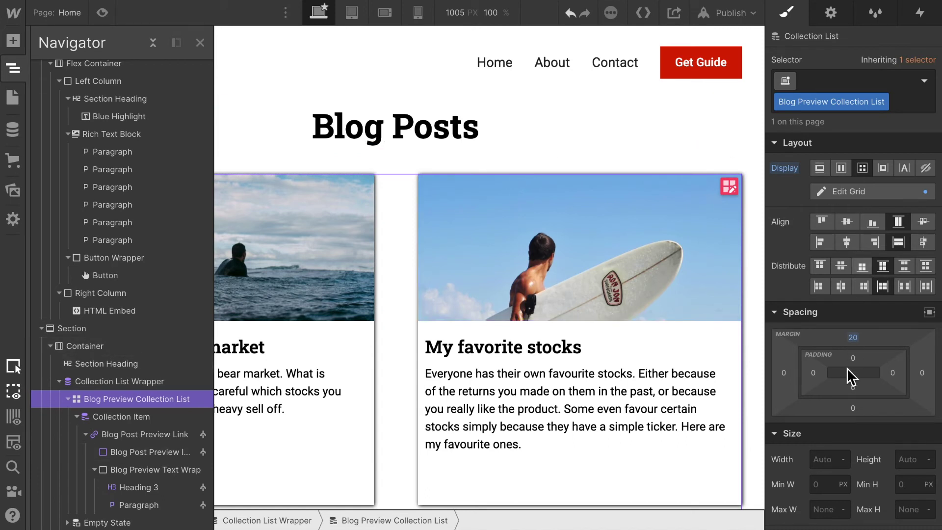
- Try a 40 px top margin on the Blog Preview Collection List and reset that margin to its initial value
click(853, 338)
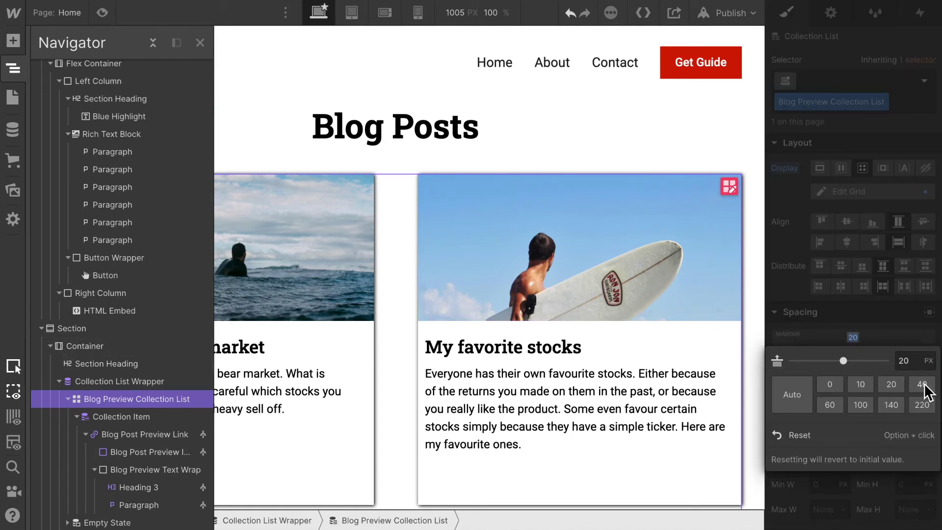
click(855, 338)
click(802, 438)
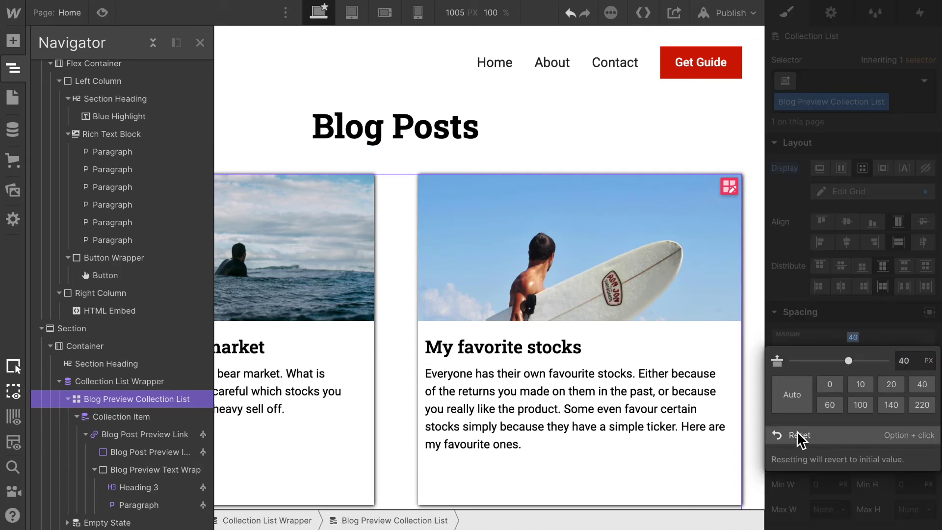
- Add a new combo class named Blog Section Heading to the Blog Posts heading
click(519, 128)
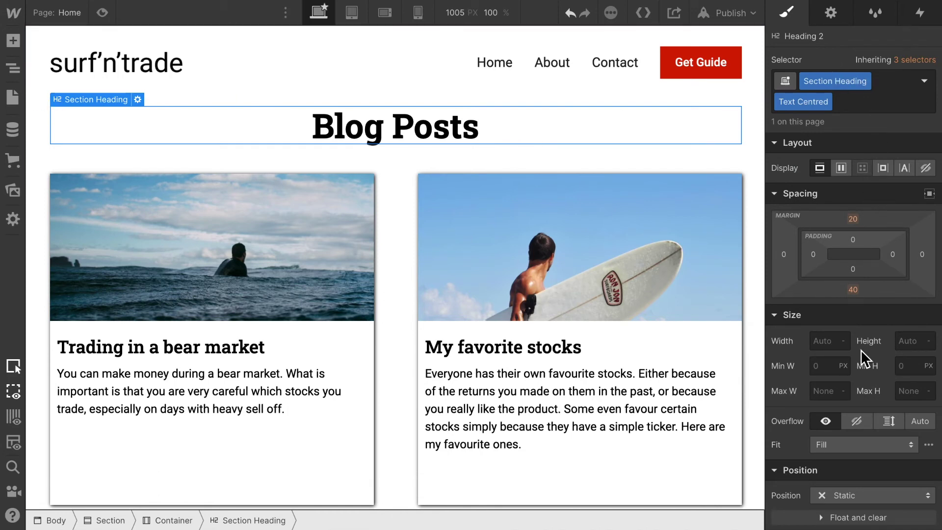
scroll(860, 350, down, 7)
scroll(861, 349, up, 7)
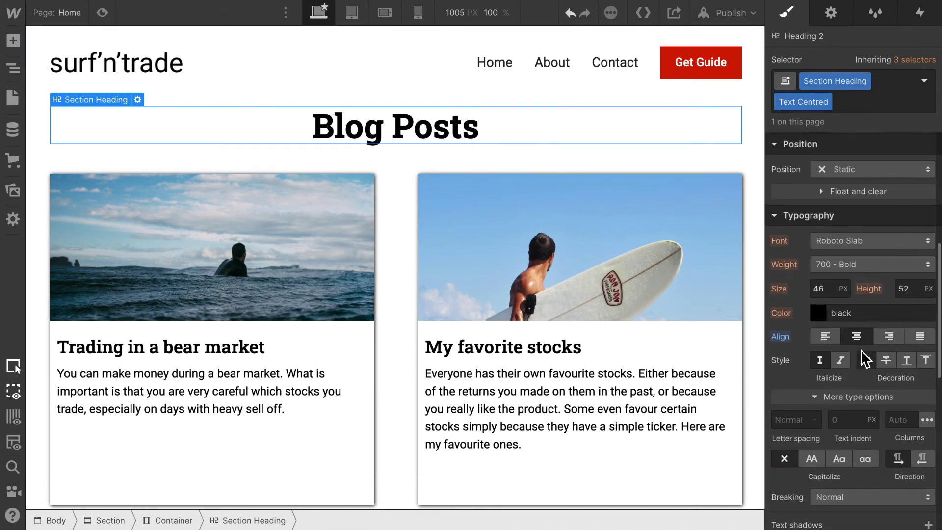
click(863, 99)
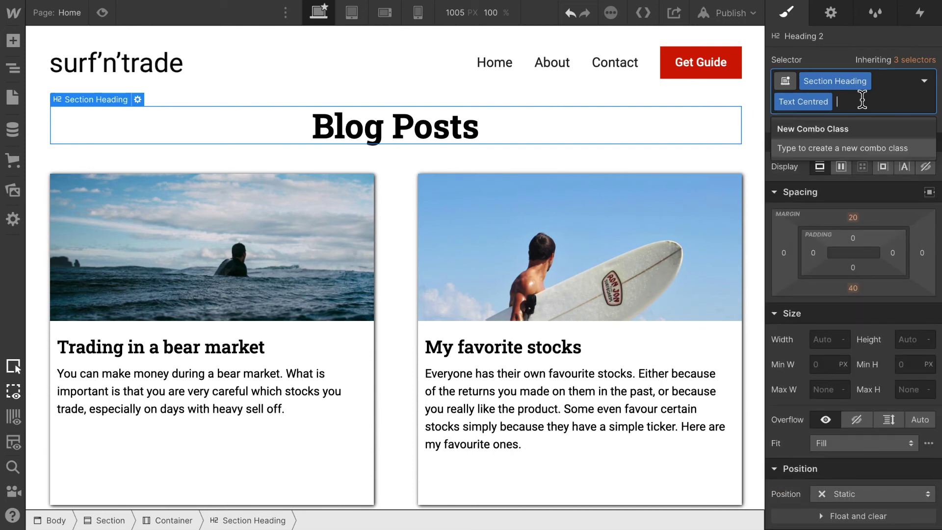
text(Blog)
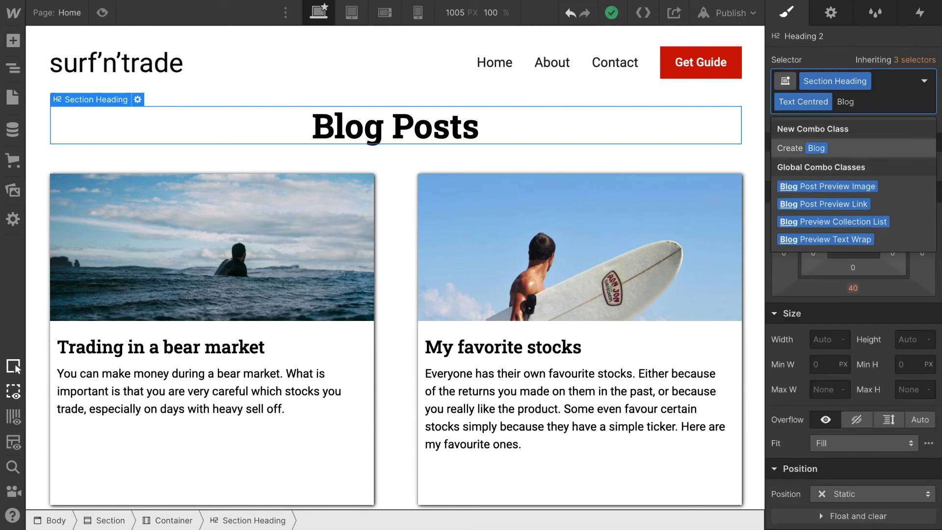
text( Section Heading)
key(Return)
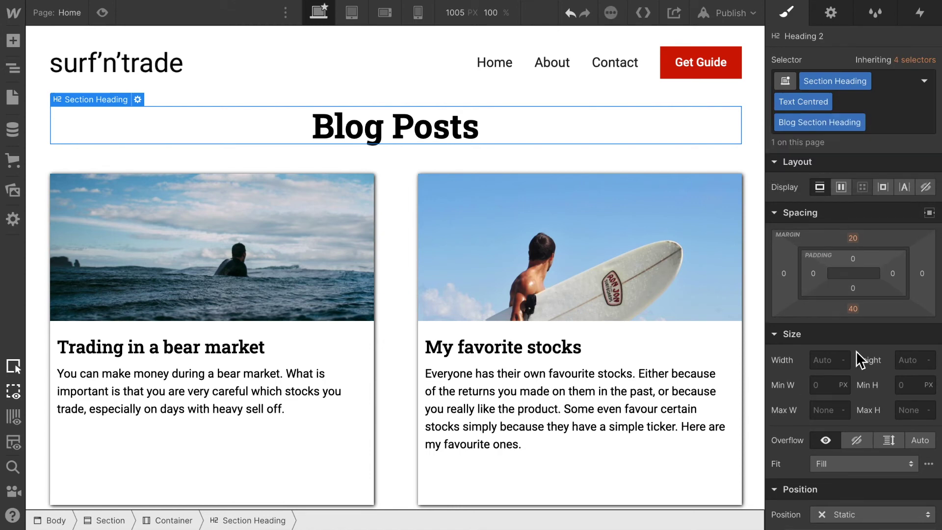
- Set the Blog Posts heading's bottom margin to 60 px
click(856, 313)
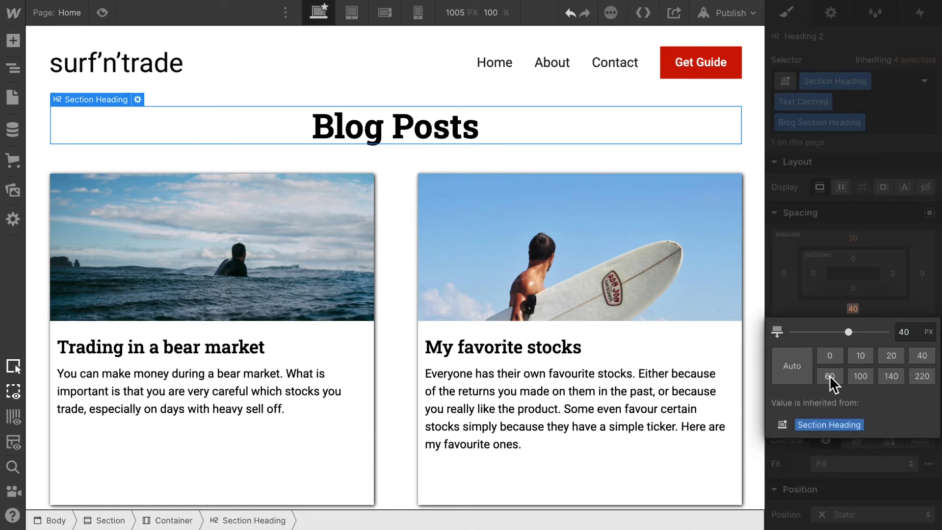
click(830, 376)
key(Return)
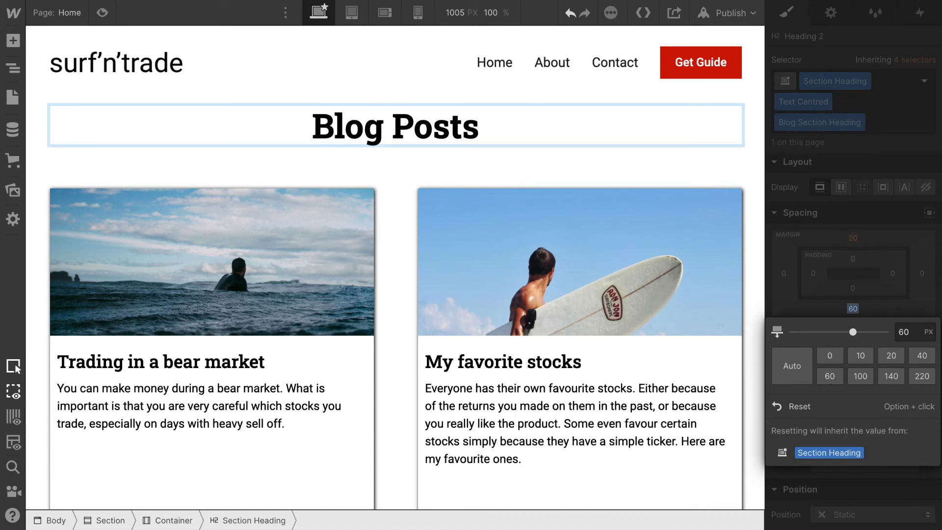
- Preview the Home page and examine the spacing and layout of its Blog Posts cards
click(914, 126)
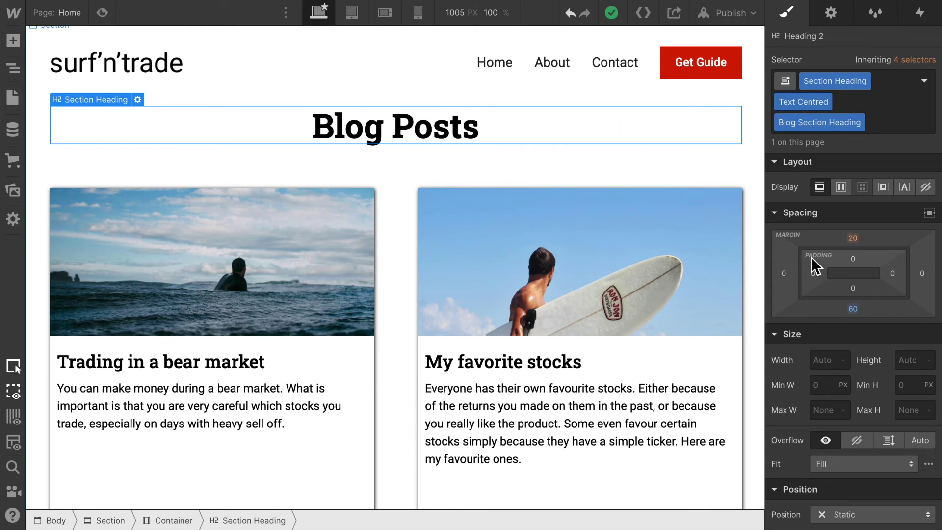
scroll(557, 158, up, 3)
scroll(558, 161, up, 10)
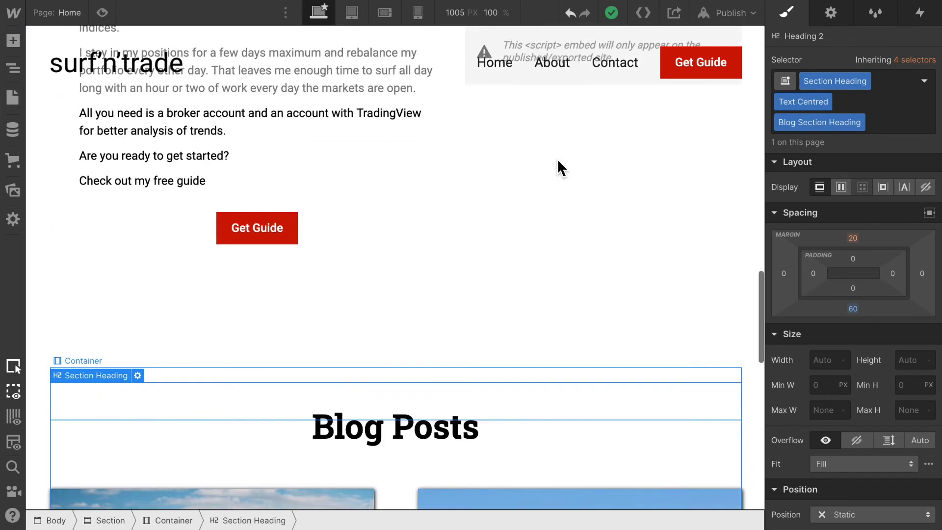
scroll(361, 276, up, 5)
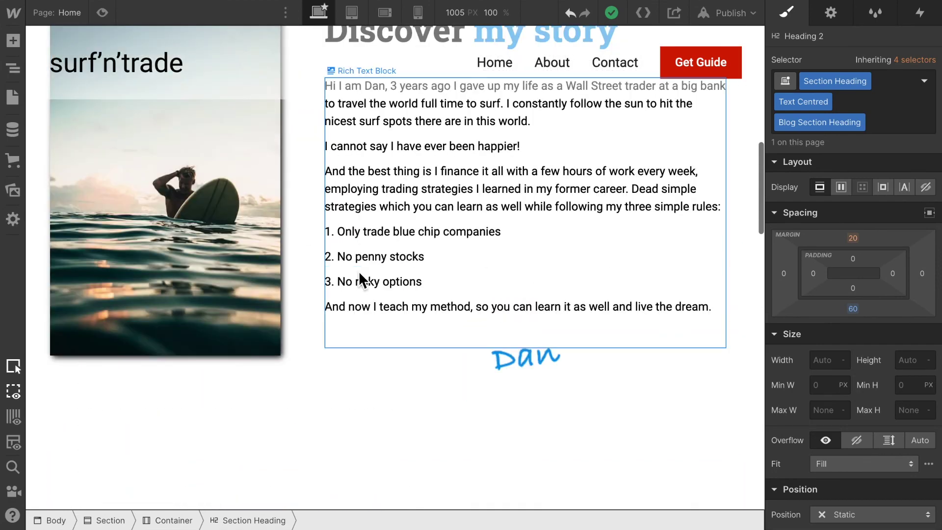
scroll(362, 282, down, 6)
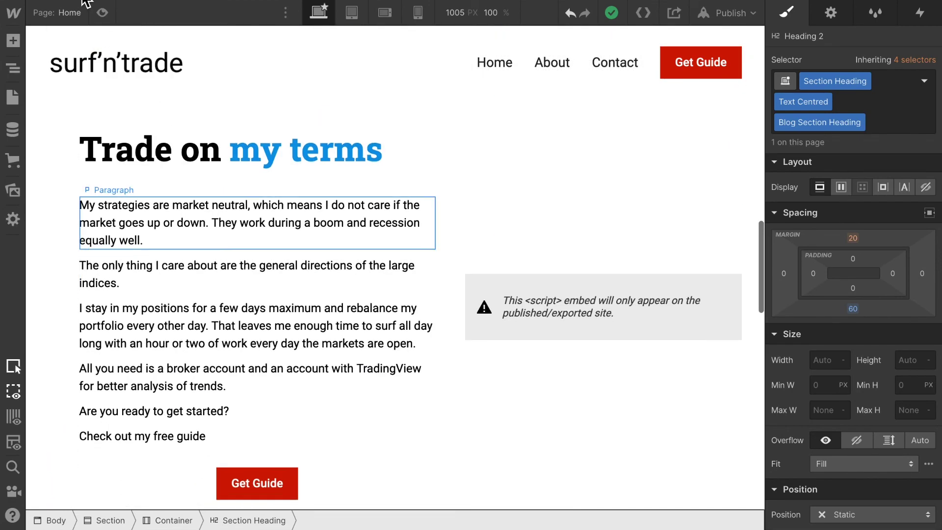
click(104, 15)
scroll(530, 319, down, 10)
scroll(534, 326, down, 2)
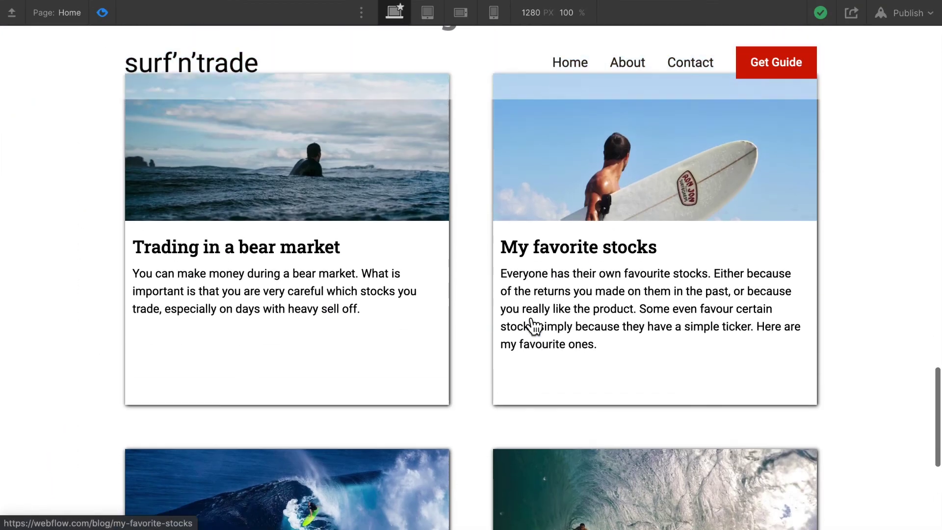
scroll(534, 326, up, 5)
scroll(533, 327, down, 10)
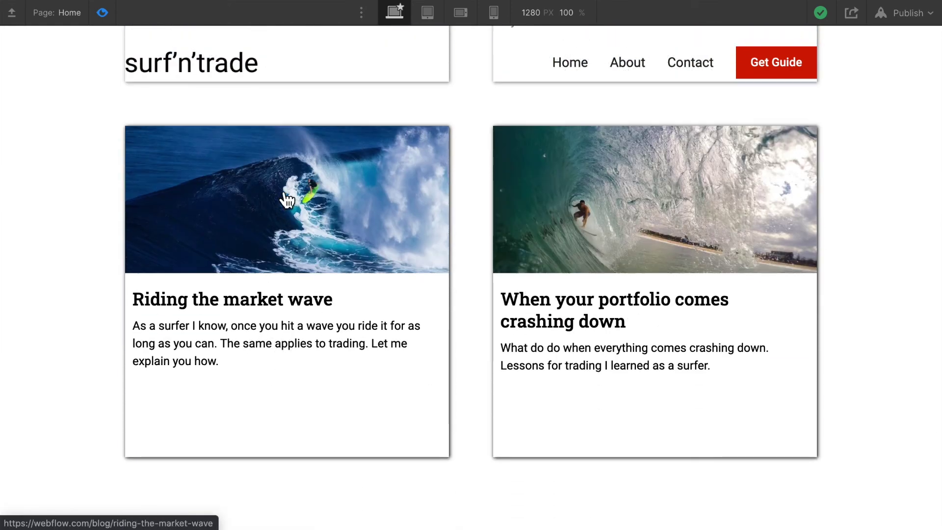
- Test the link of the "Riding the market wave" card in the preview and return to editing the Home page
click(260, 299)
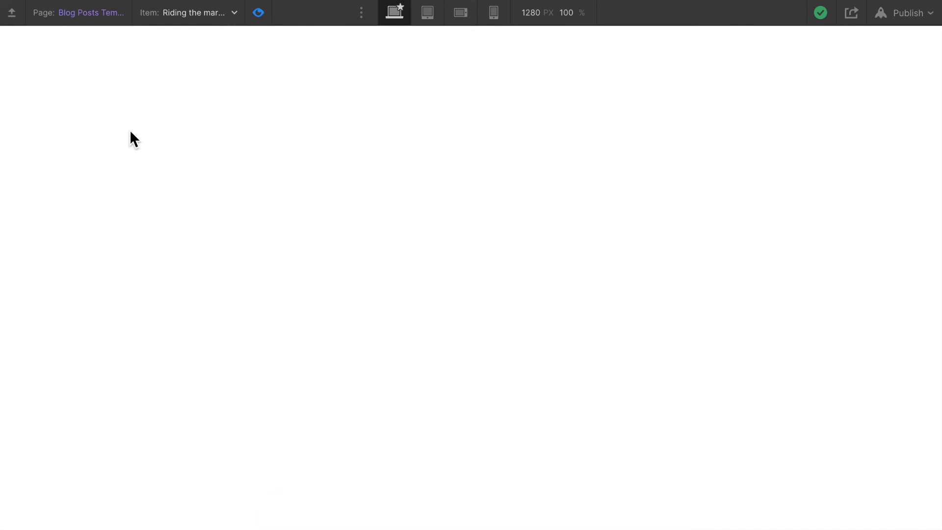
click(259, 14)
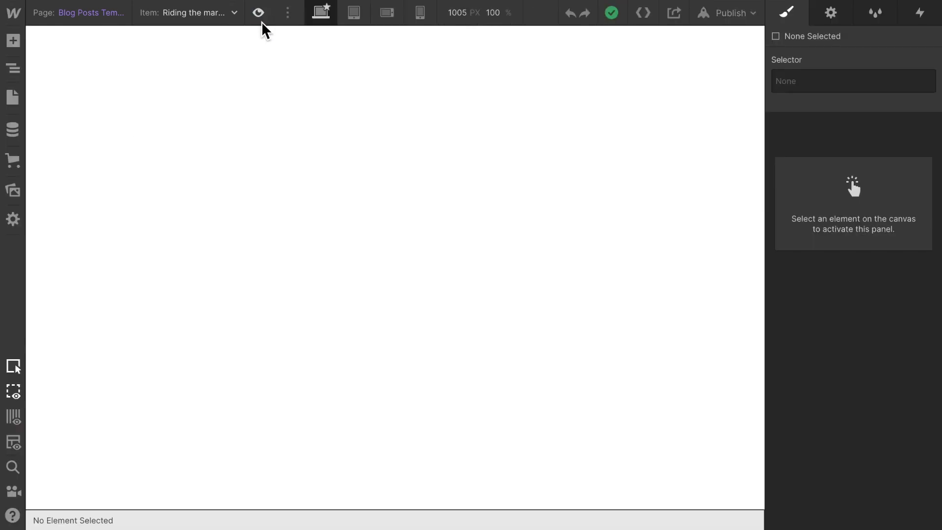
click(76, 17)
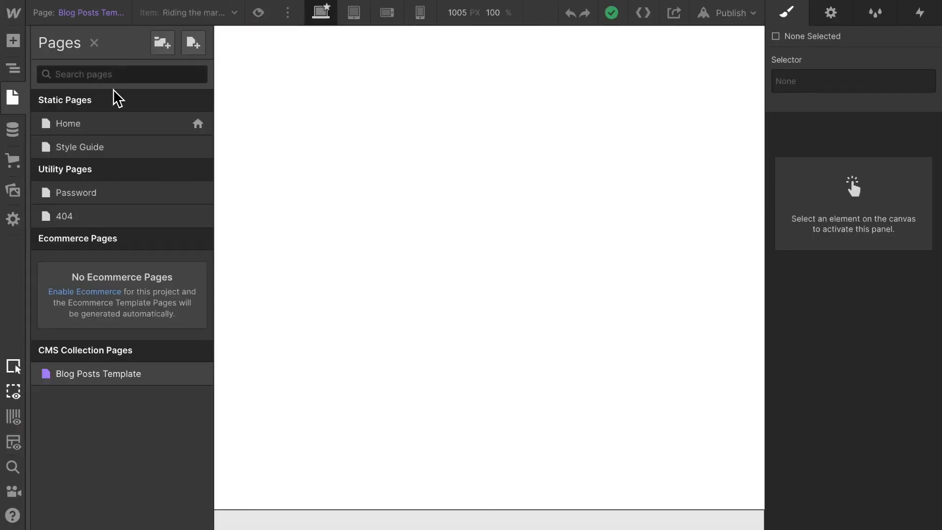
click(96, 127)
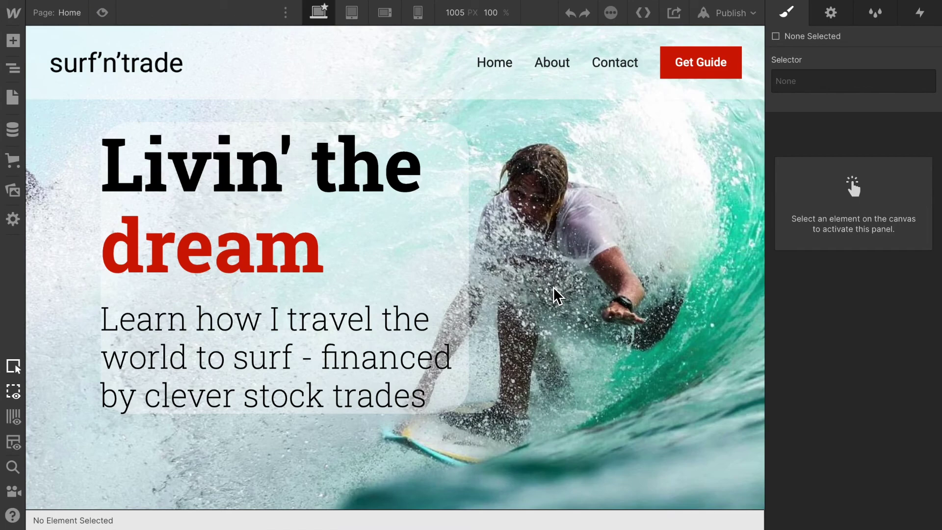
- Select the Blog Preview Collection List in the Blog Posts section and open its element settings
scroll(558, 296, down, 15)
scroll(558, 296, down, 1)
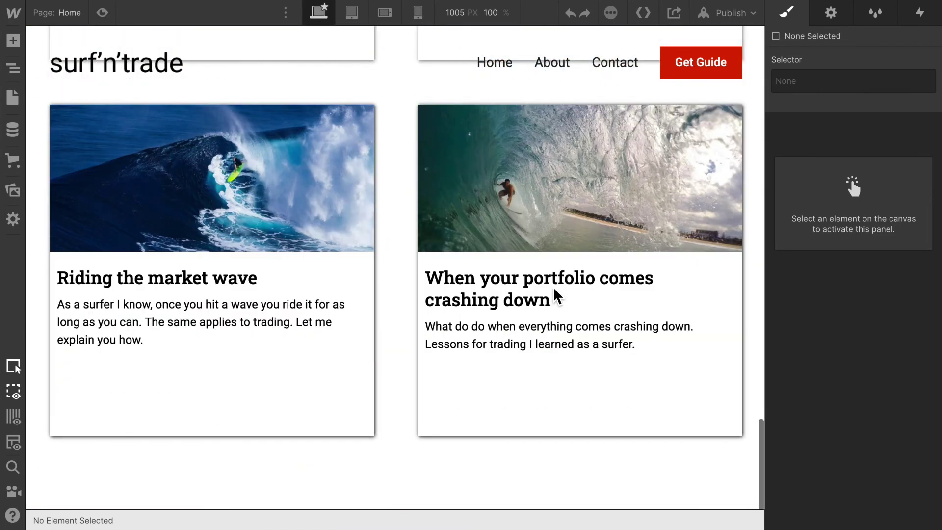
scroll(558, 299, up, 10)
scroll(558, 299, down, 10)
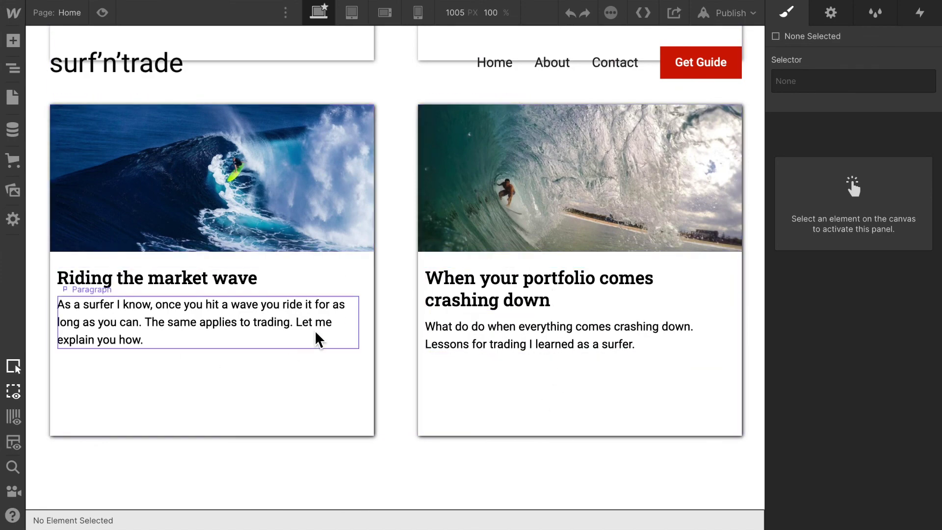
scroll(321, 319, up, 6)
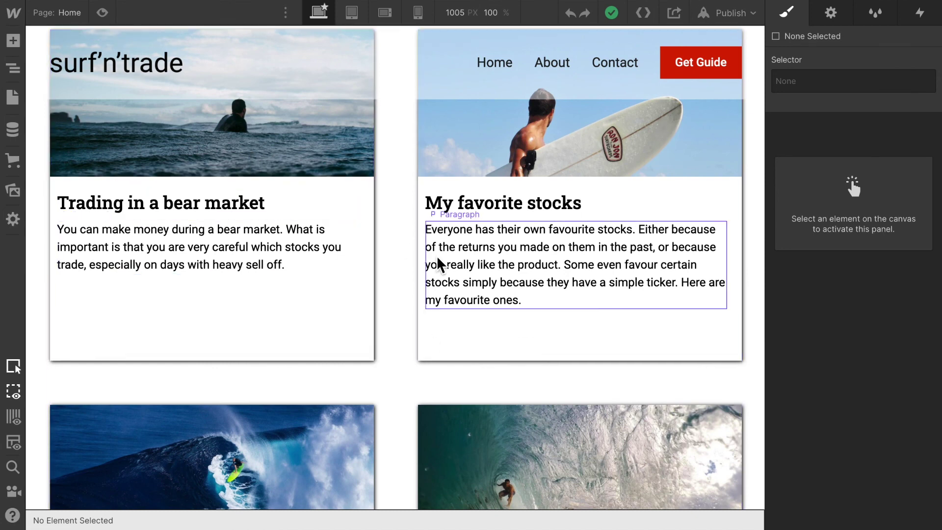
scroll(236, 218, up, 3)
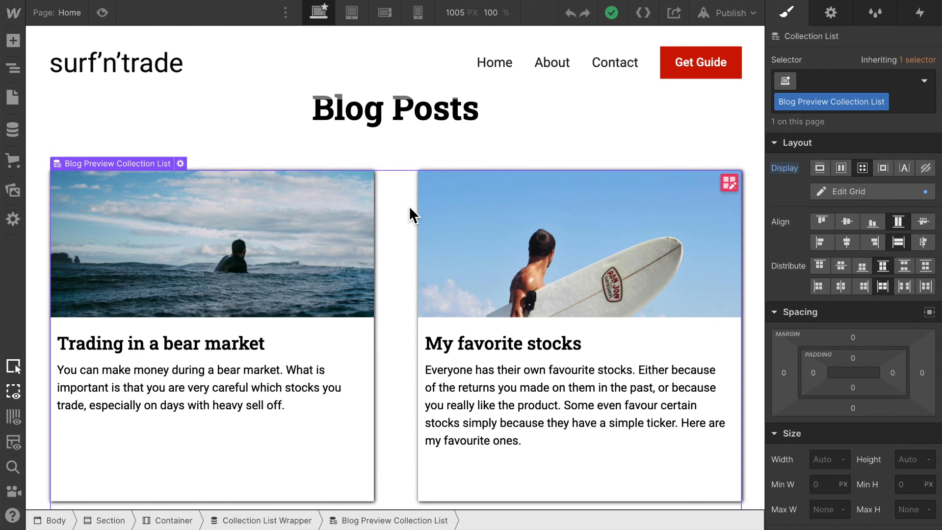
click(830, 13)
- Limit the Blog Preview Collection List to showing 4 items and check the resulting cards on the page
scroll(855, 360, down, 2)
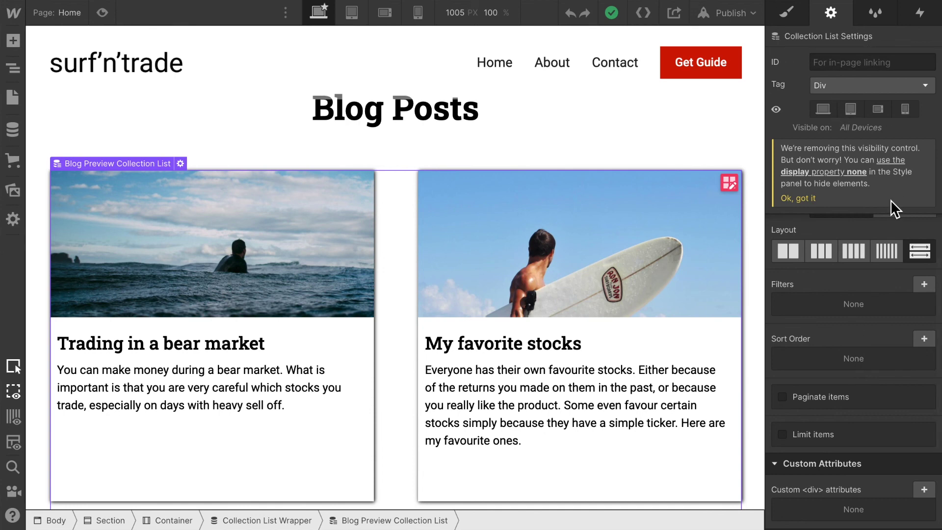
scroll(890, 399, down, 1)
scroll(890, 406, down, 1)
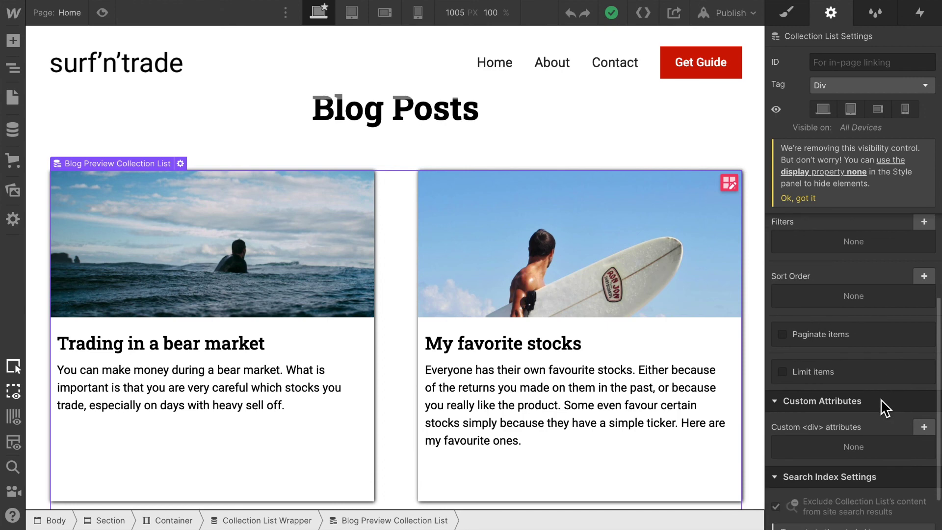
click(782, 372)
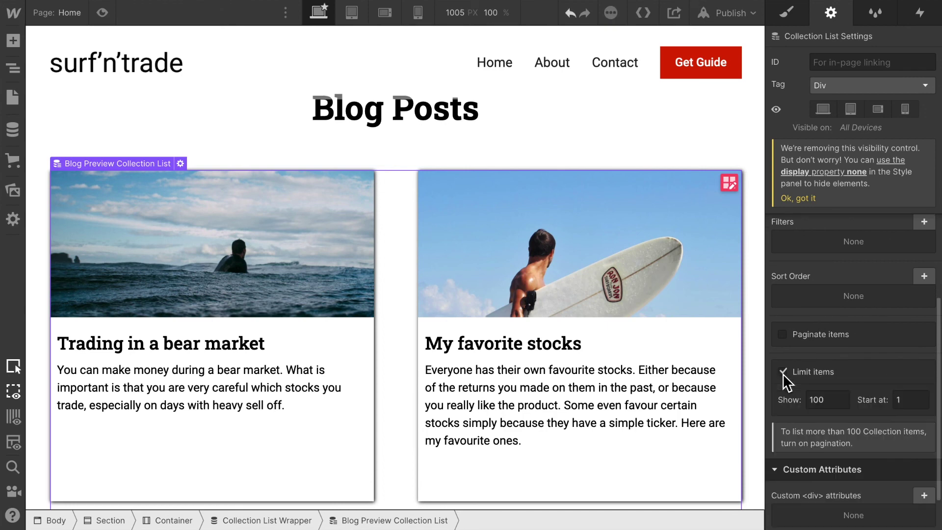
click(840, 403)
text(4)
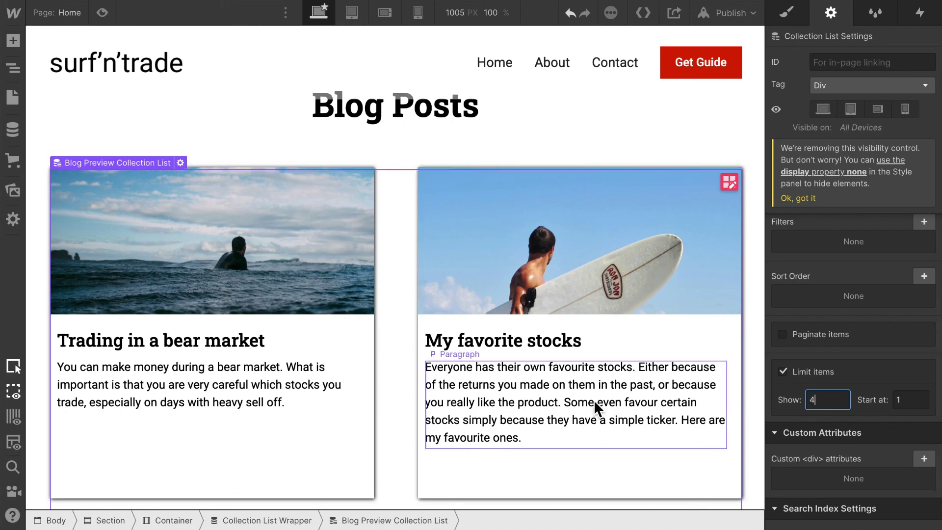
scroll(594, 399, down, 10)
scroll(593, 399, up, 10)
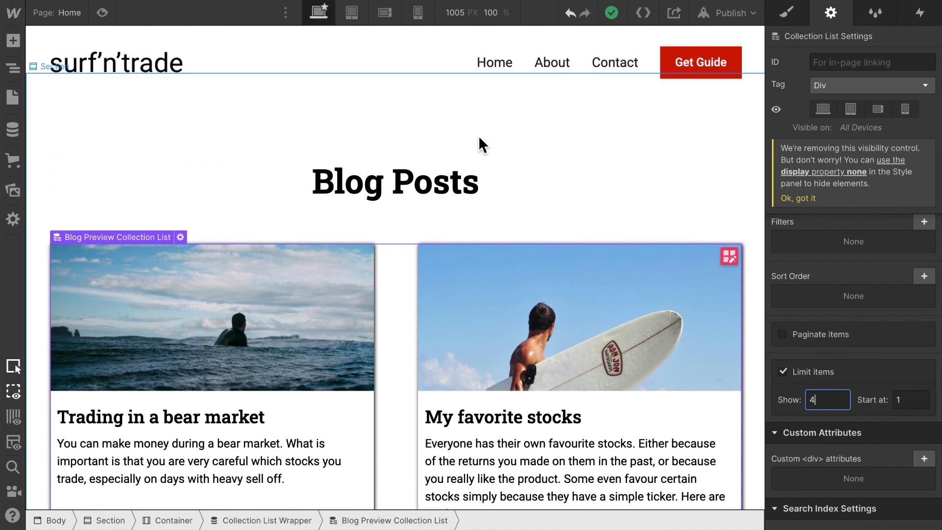
scroll(479, 136, down, 3)
scroll(479, 137, down, 7)
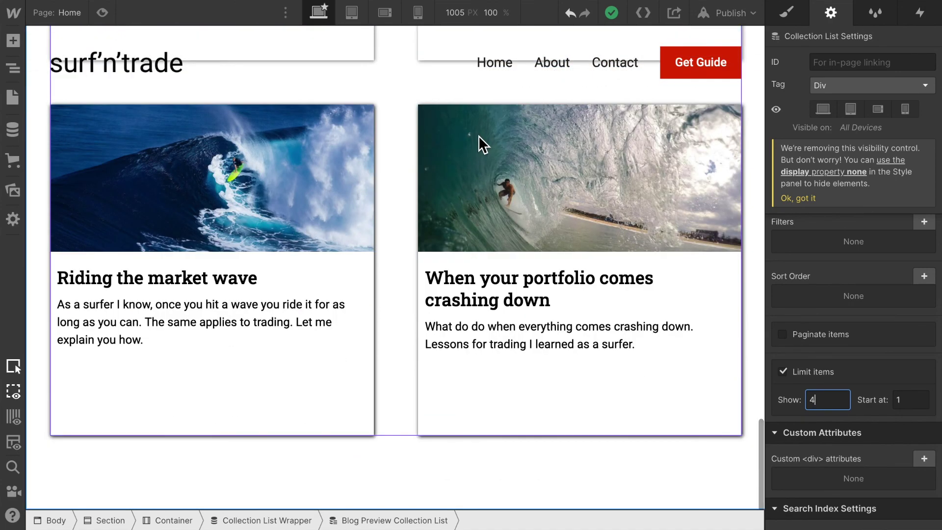